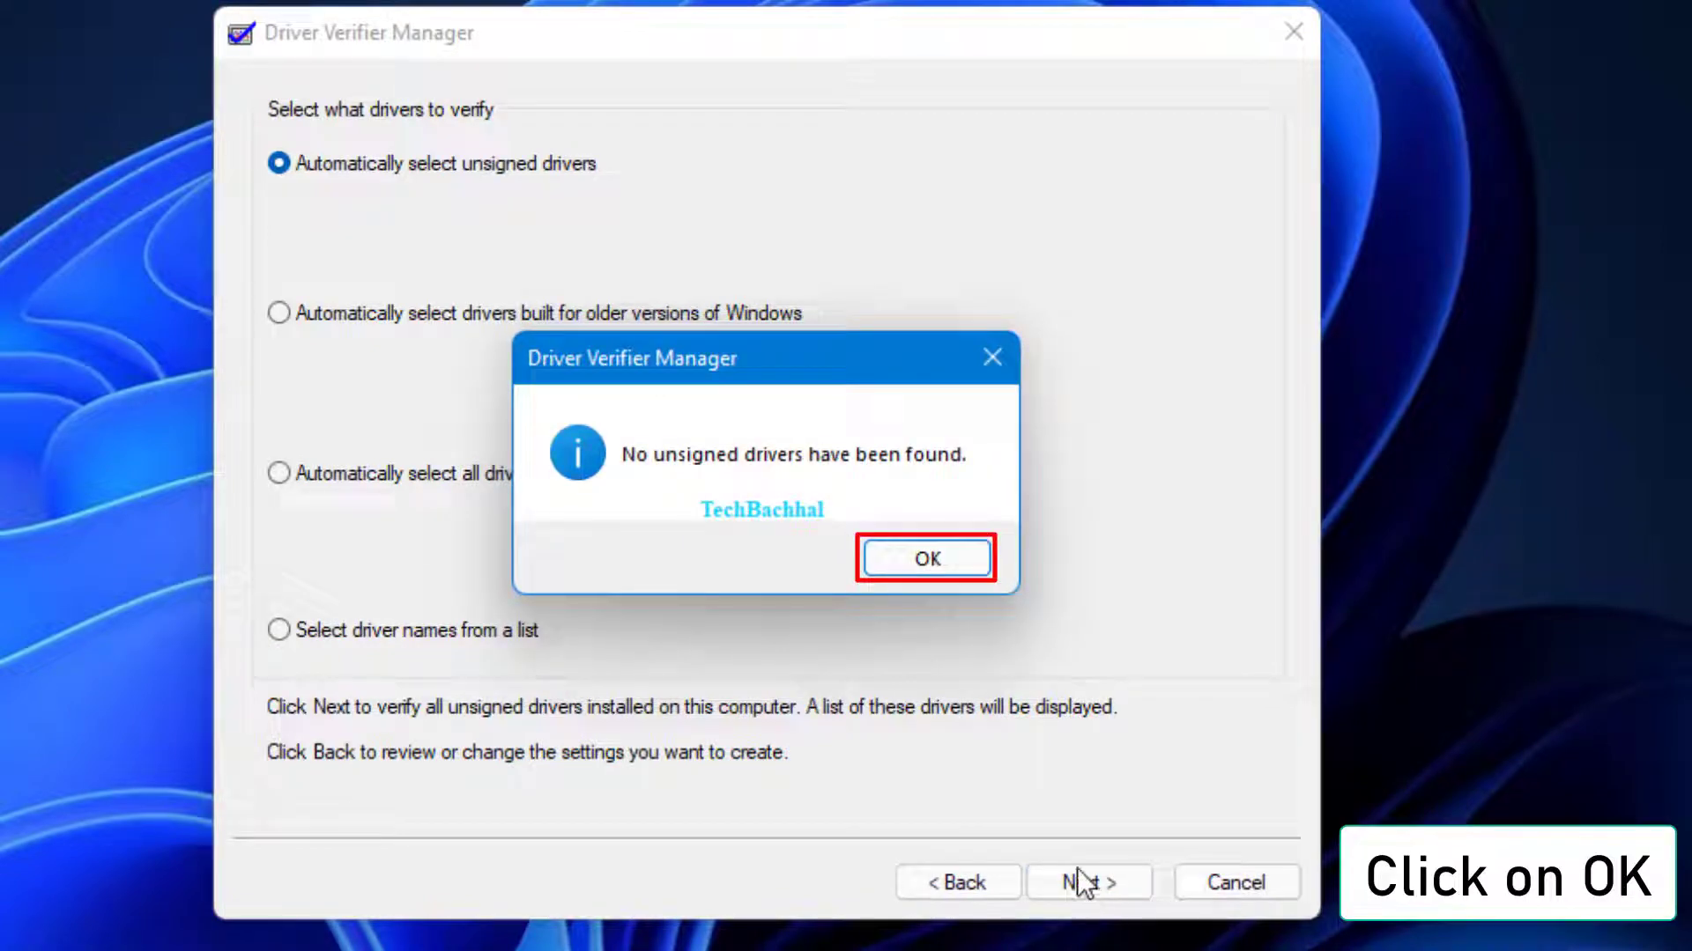
# Dismiss the message about unsigned drivers and cancel out of Driver Verifier Manager.
pyautogui.click(934, 565)
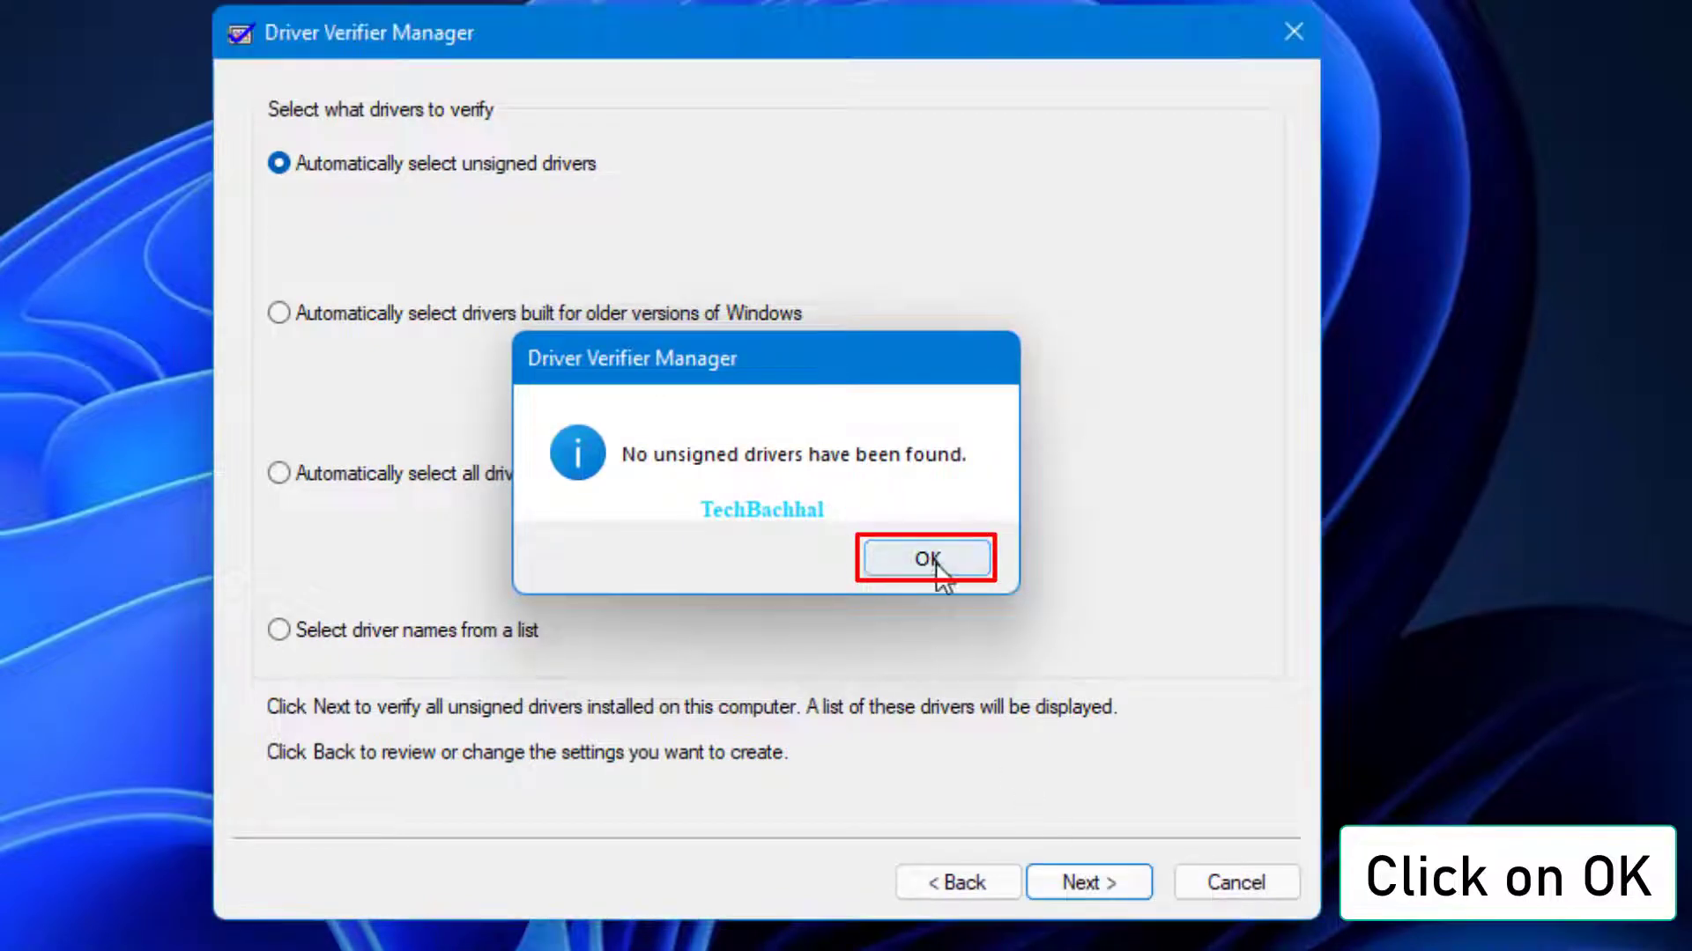
pyautogui.click(1273, 888)
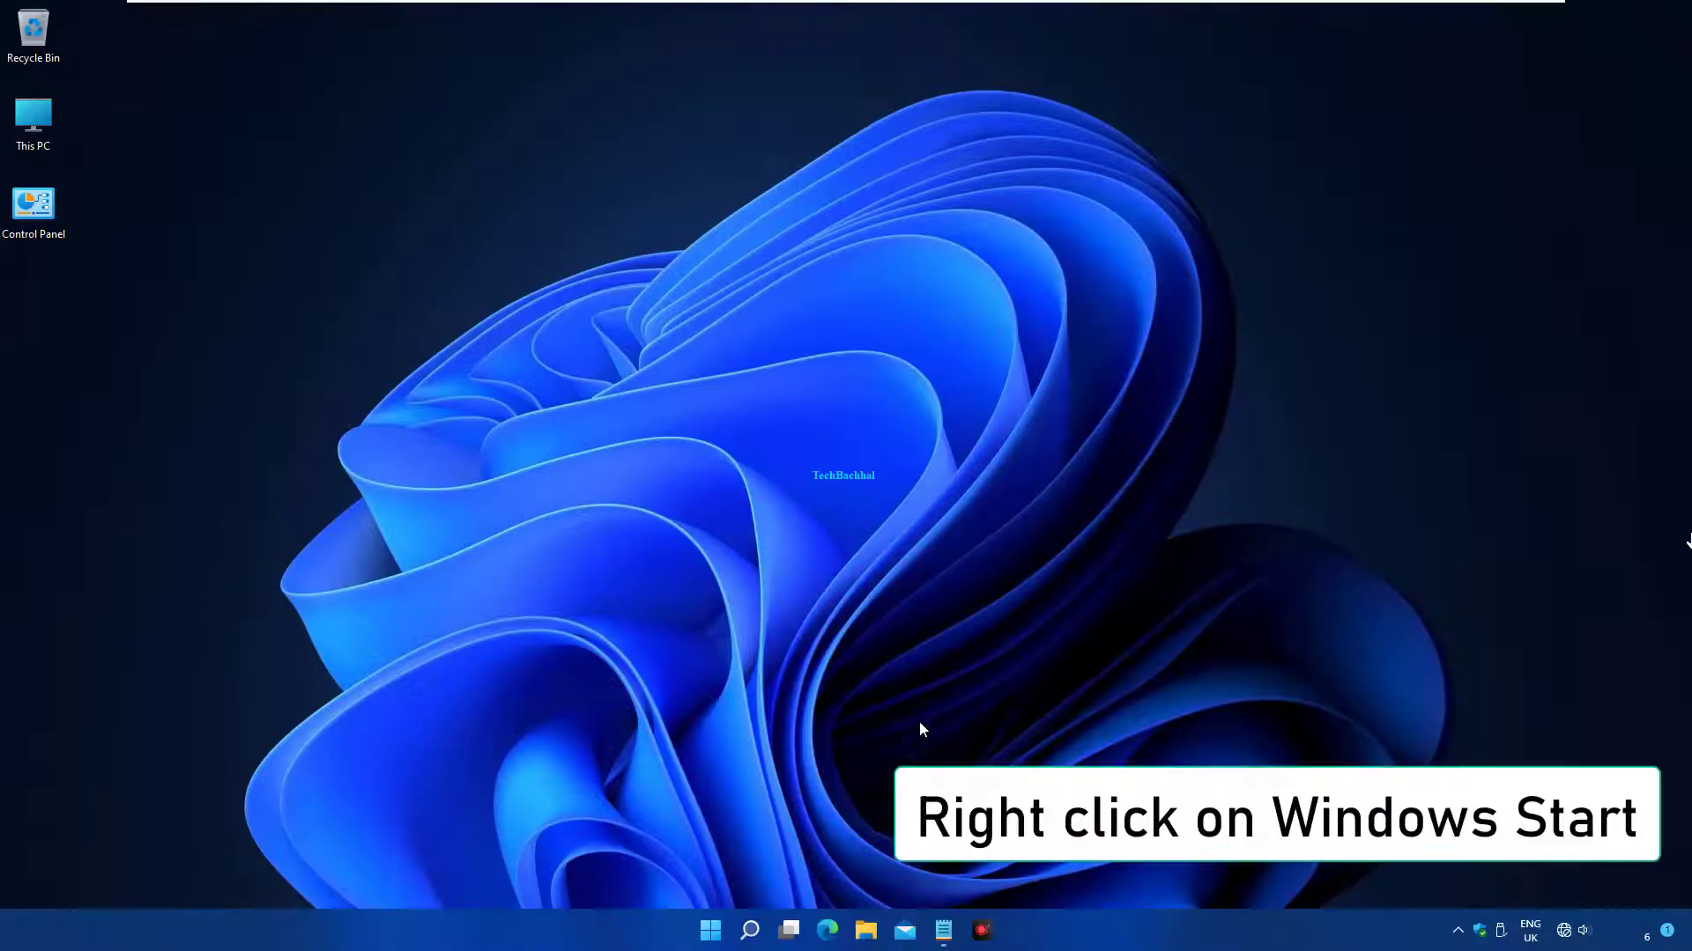
# Open the Virus & threat protection area of Windows Security from the Privacy & security settings.
pyautogui.rightClick(710, 927)
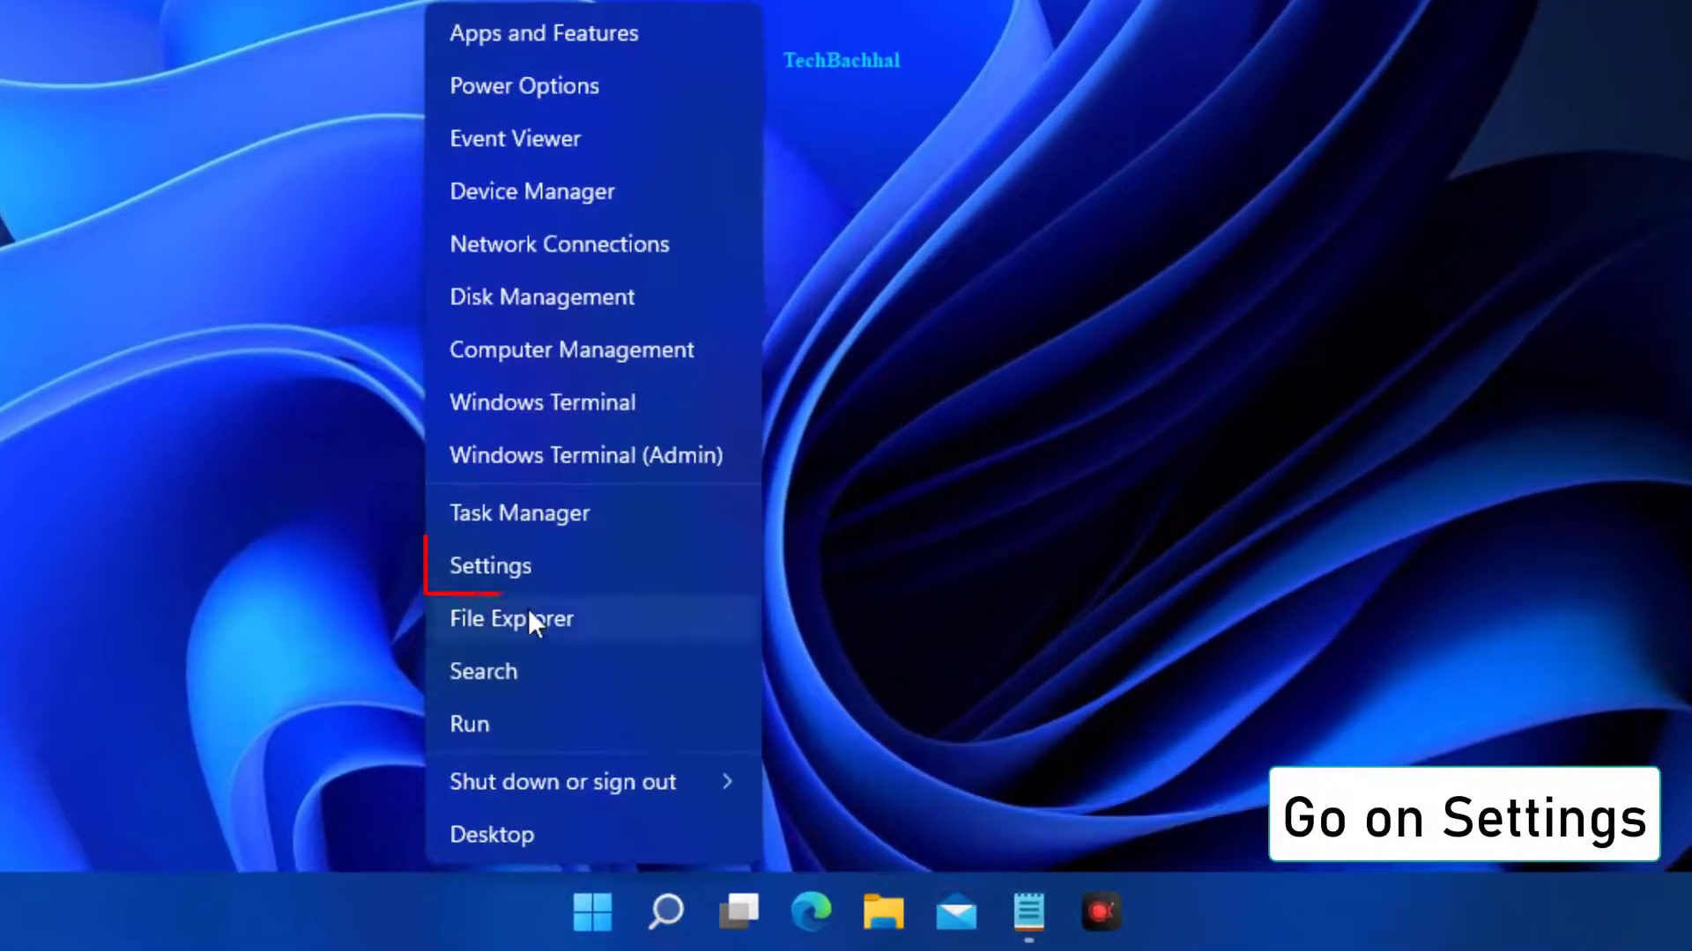
pyautogui.click(524, 560)
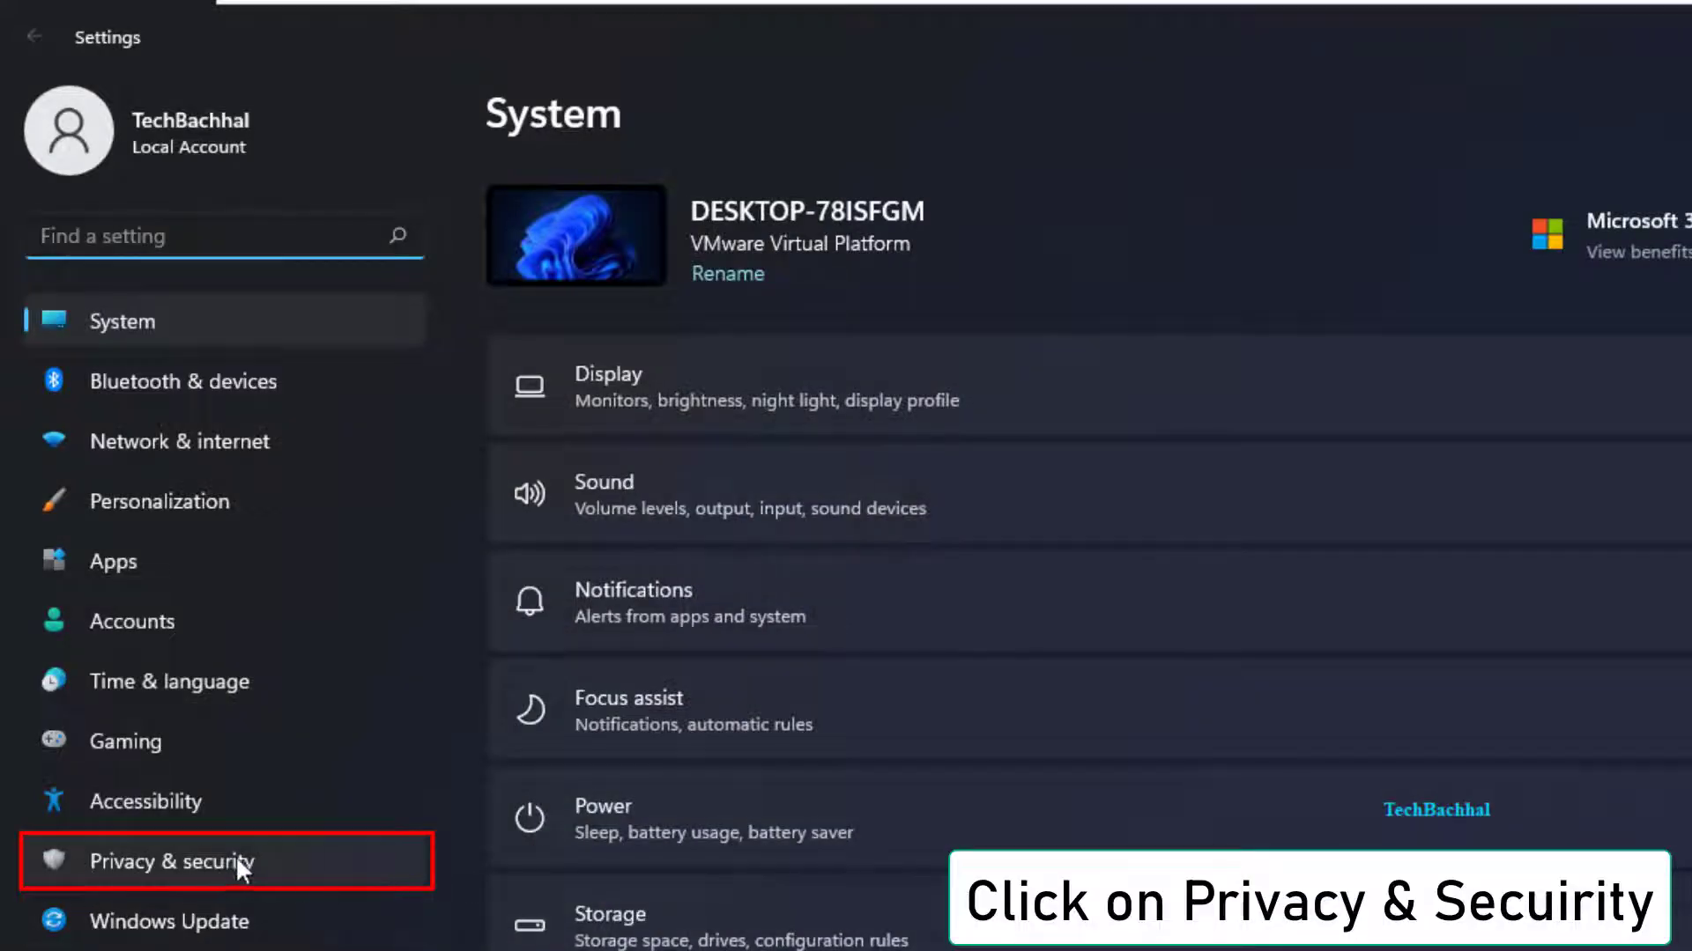
pyautogui.click(207, 862)
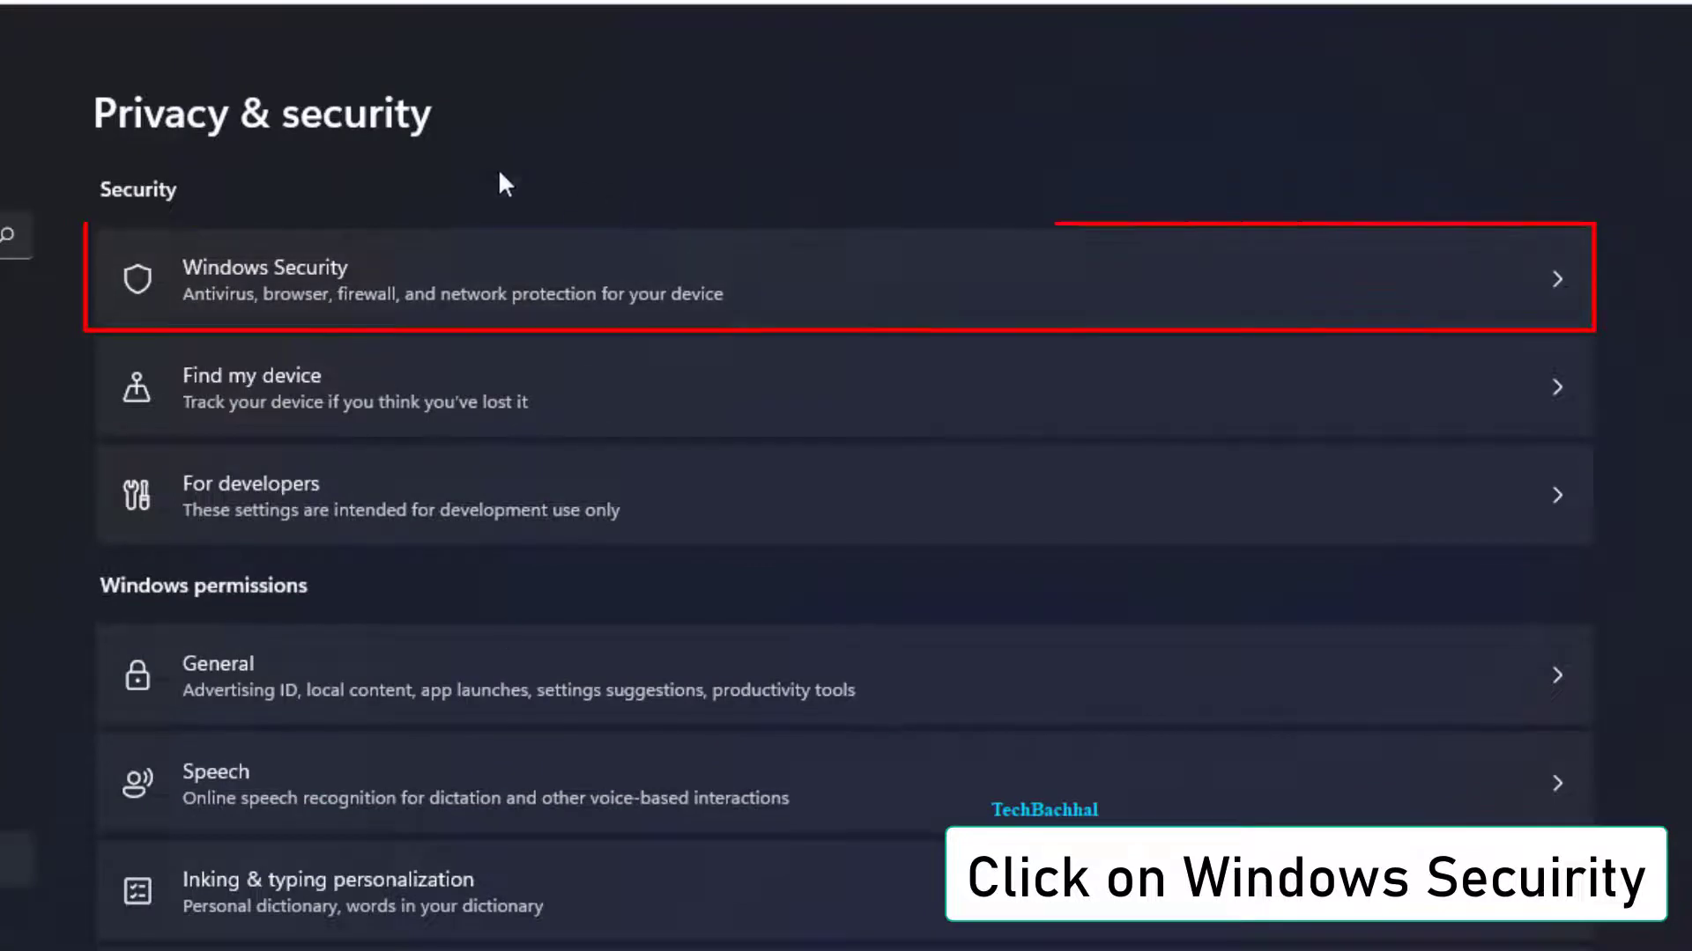
pyautogui.click(423, 290)
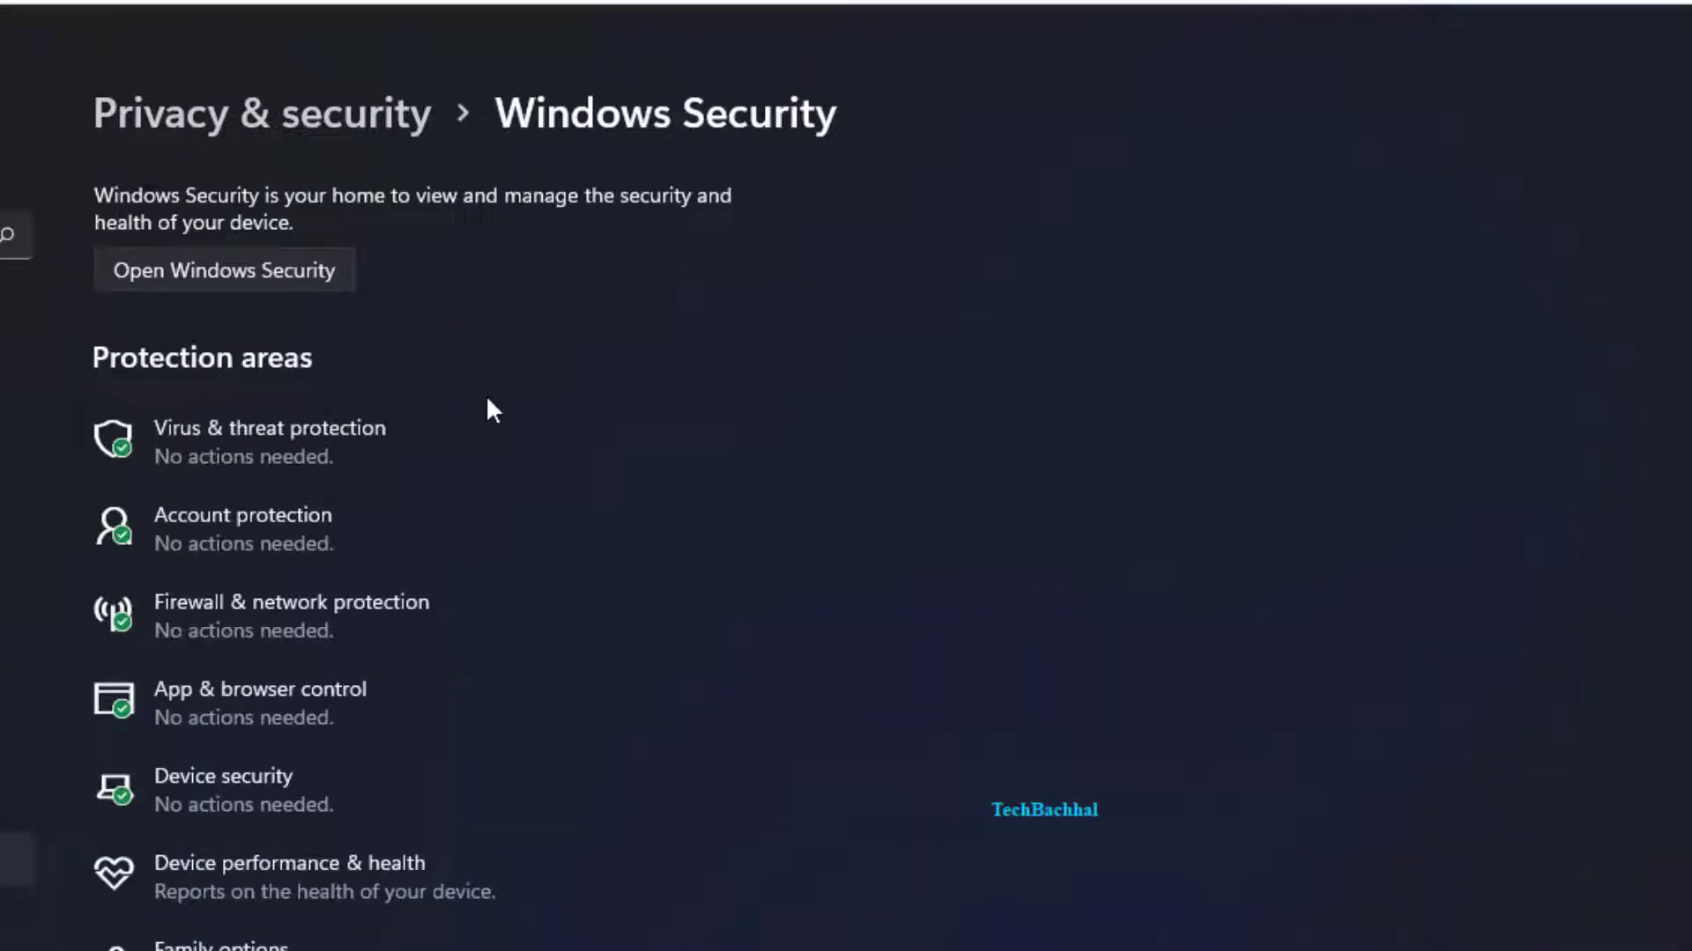
pyautogui.click(351, 443)
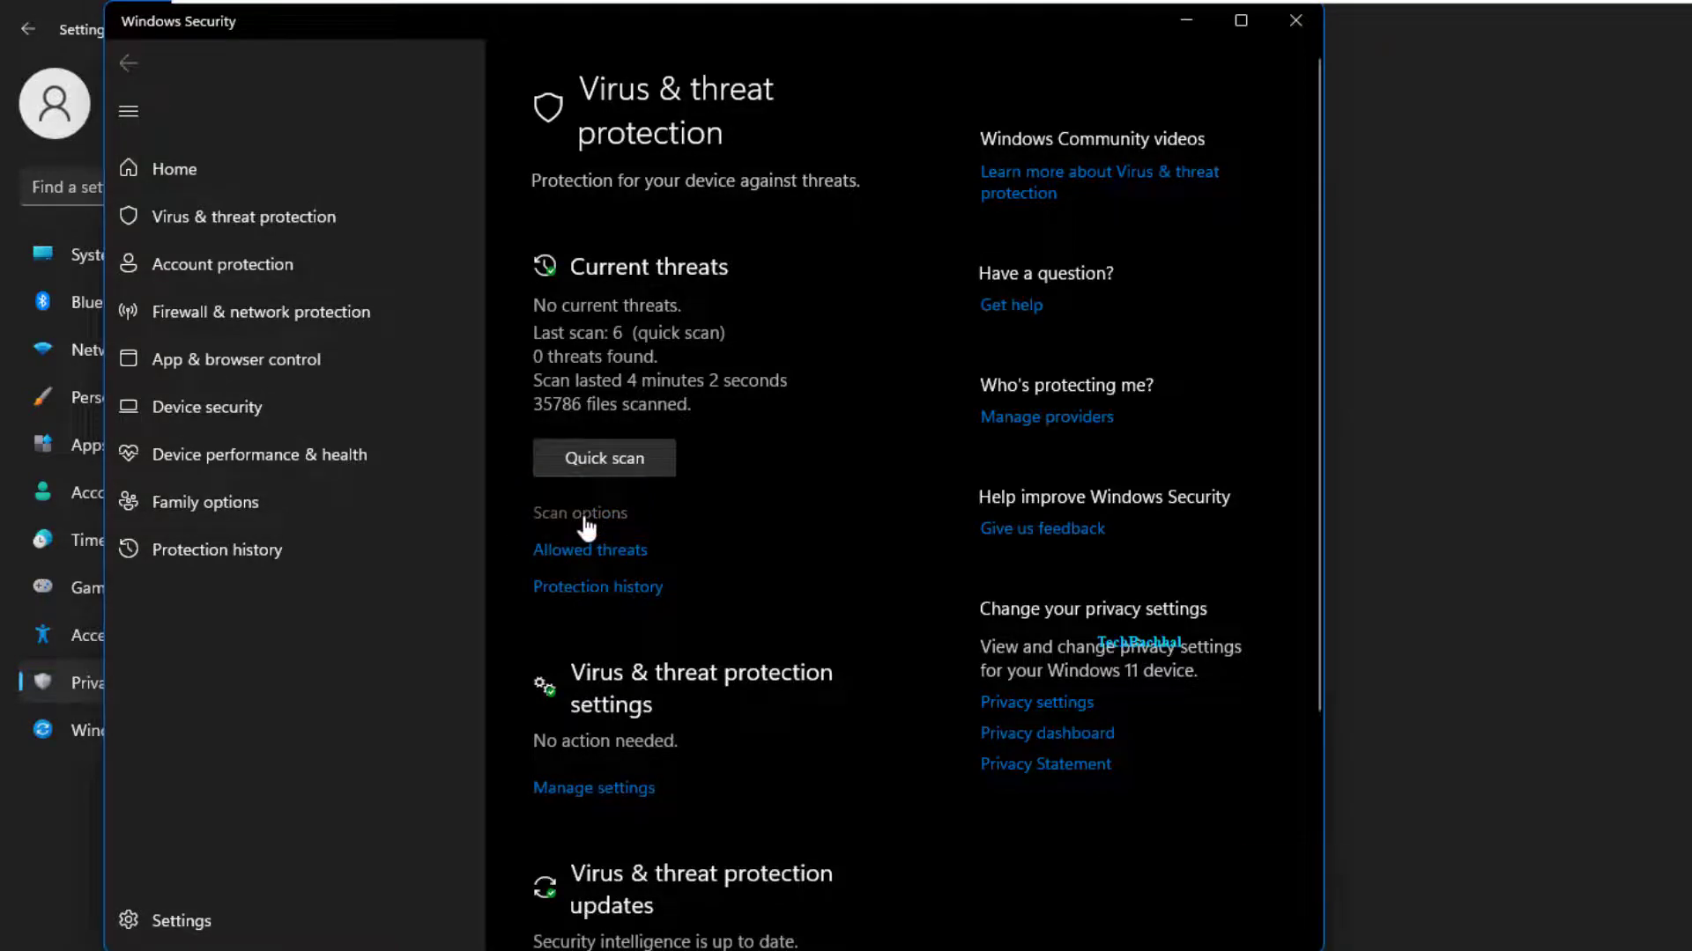
# Start a Full scan of the PC from the scan options and close Windows Security.
pyautogui.click(584, 518)
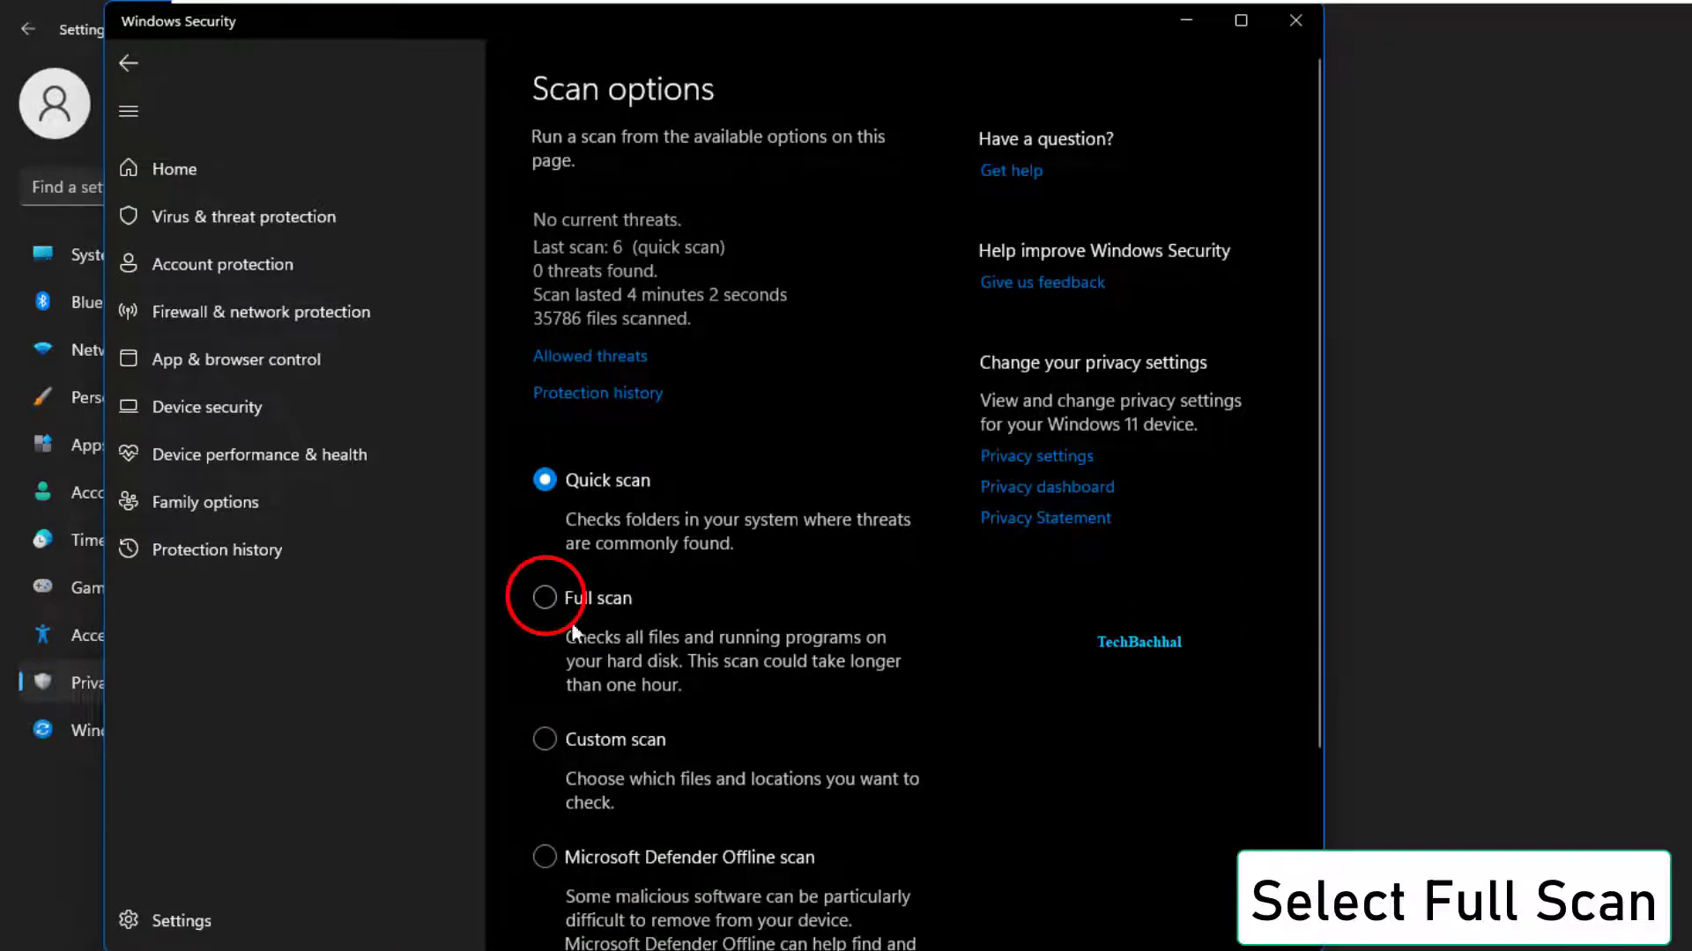
pyautogui.click(545, 598)
pyautogui.scroll(-3, 625, 625)
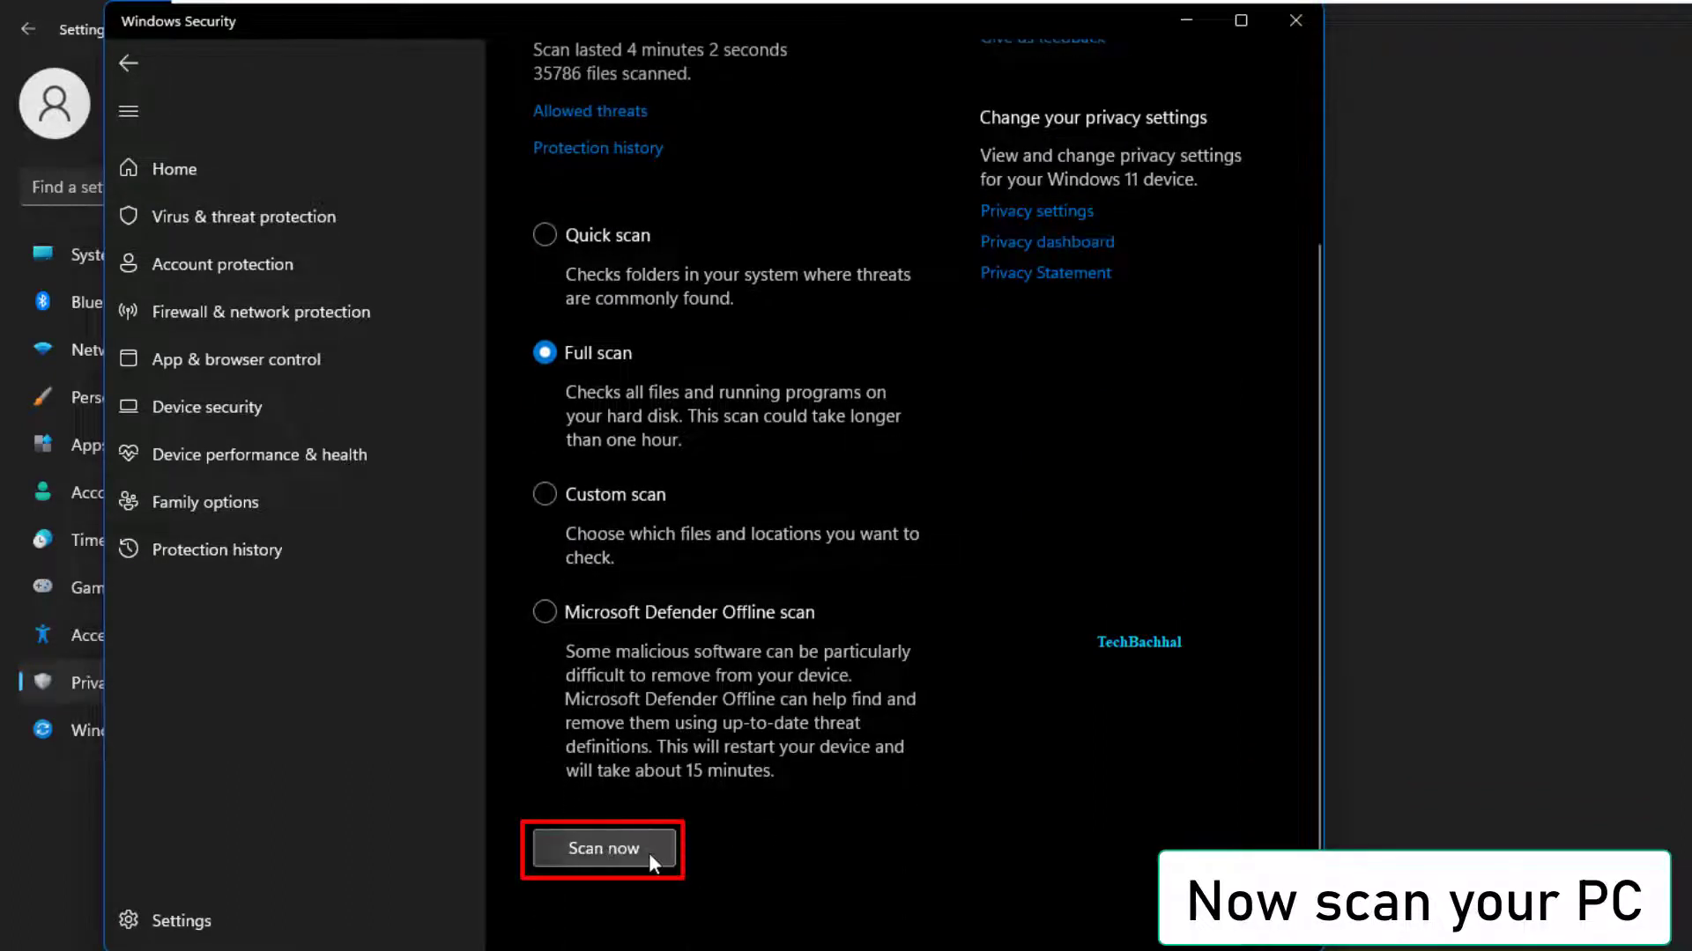
pyautogui.click(603, 848)
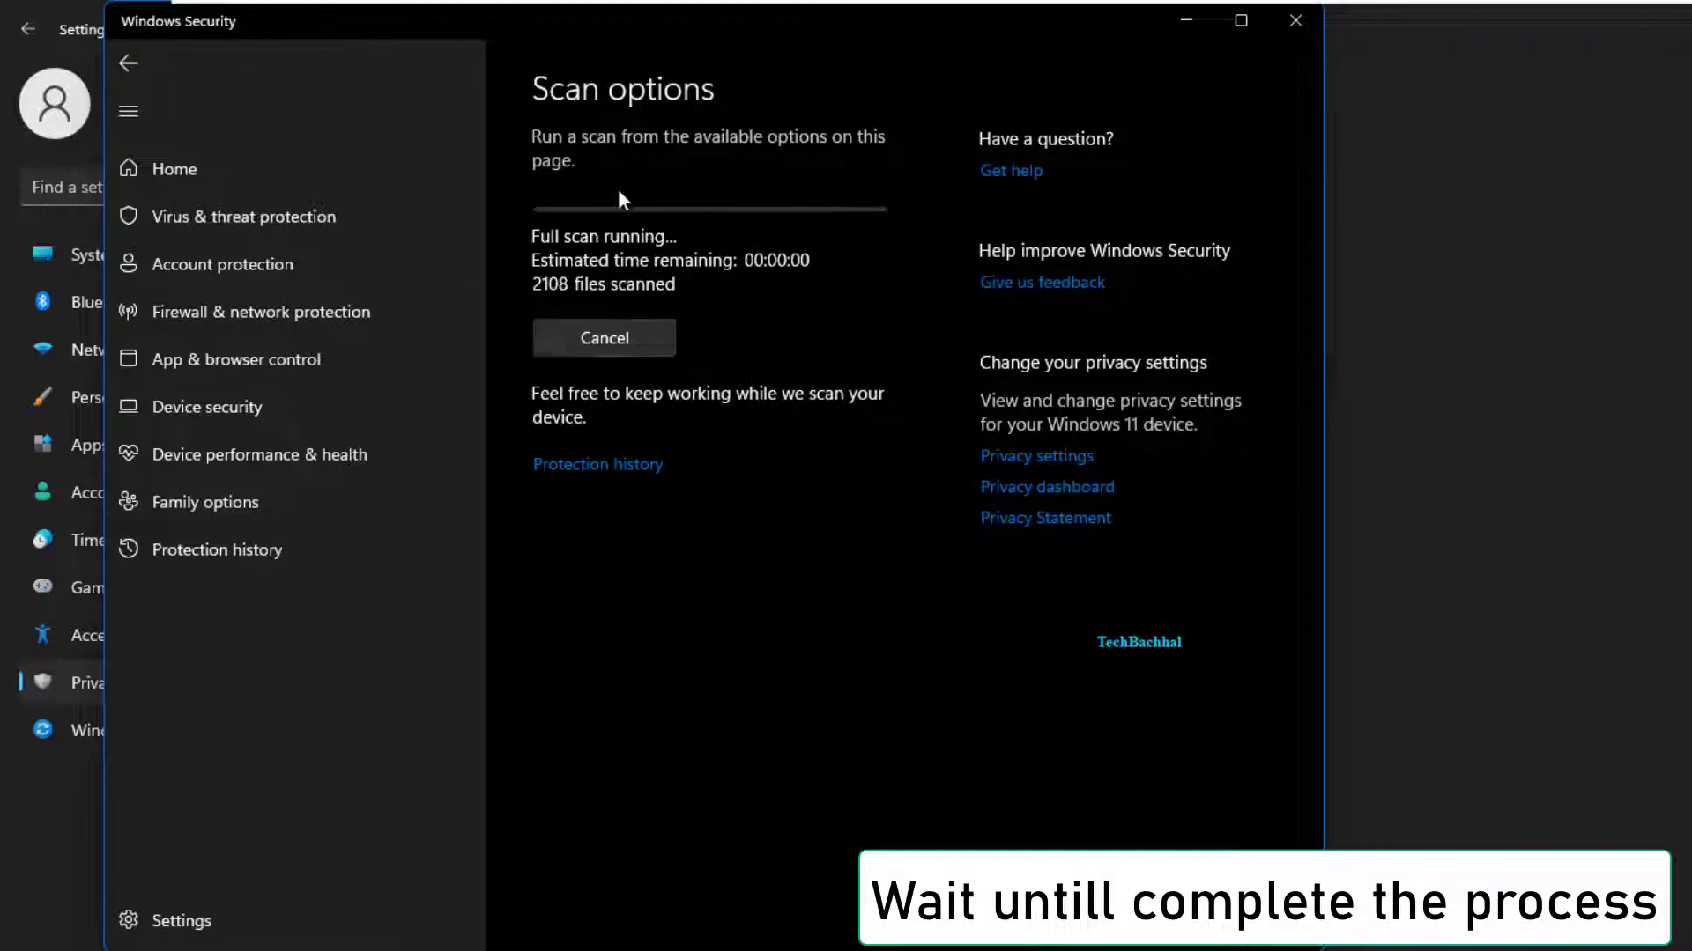
pyautogui.click(1294, 18)
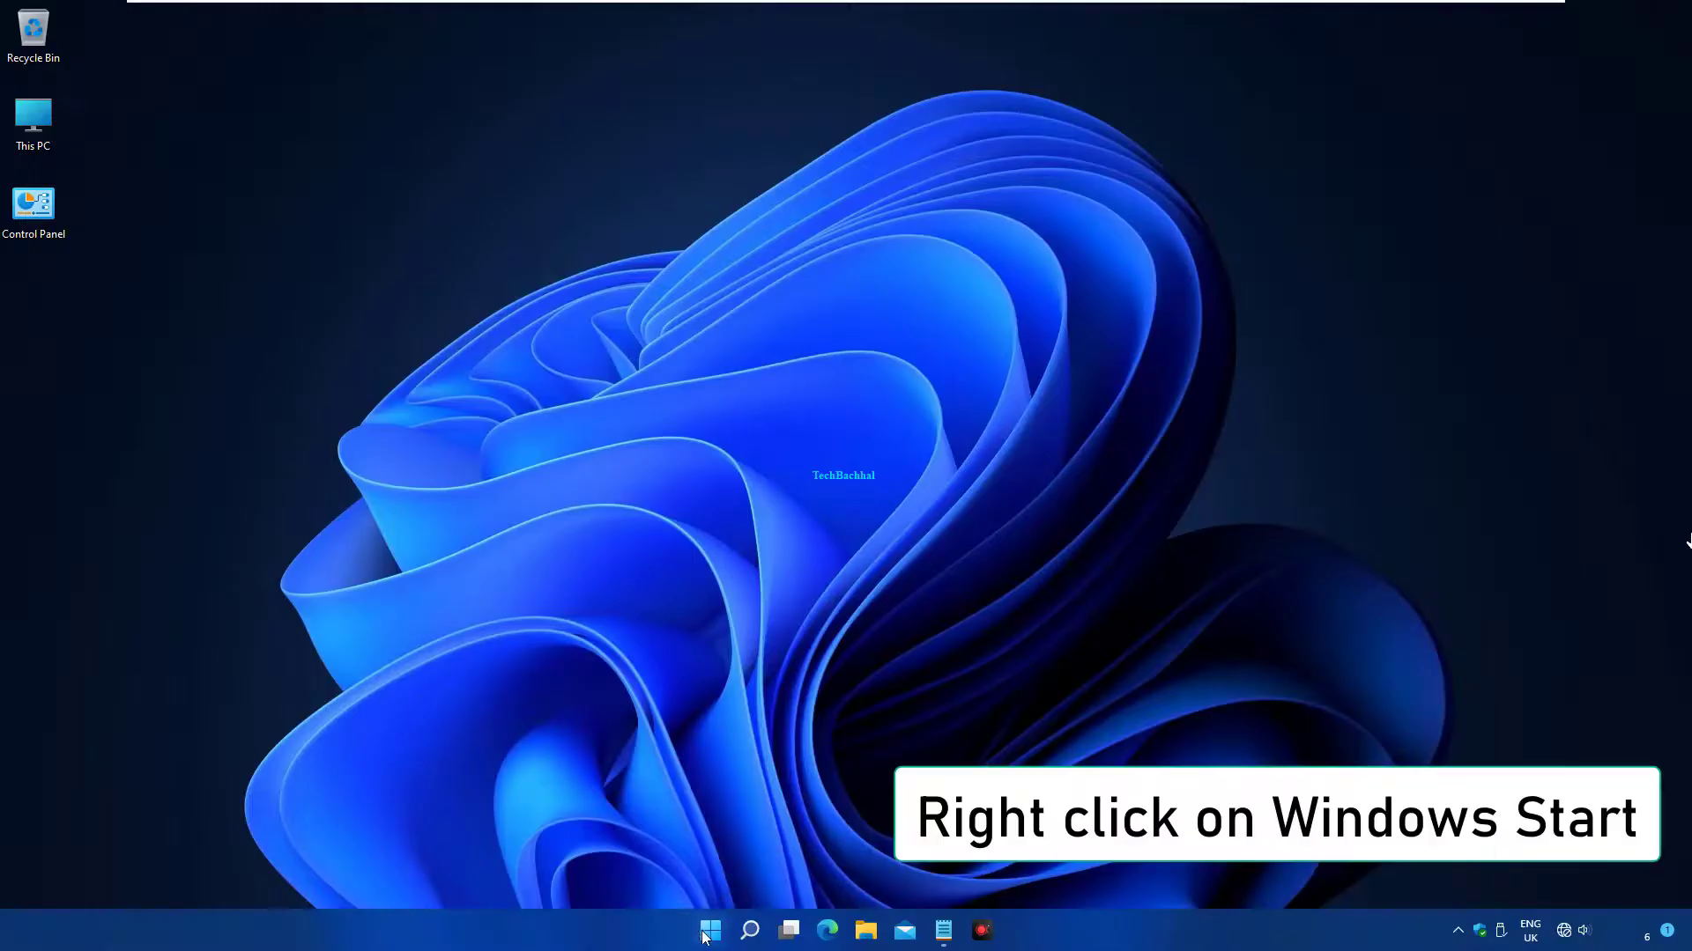
# Run mdsched to launch Windows Memory Diagnostic and choose to restart now and check for problems.
pyautogui.rightClick(705, 933)
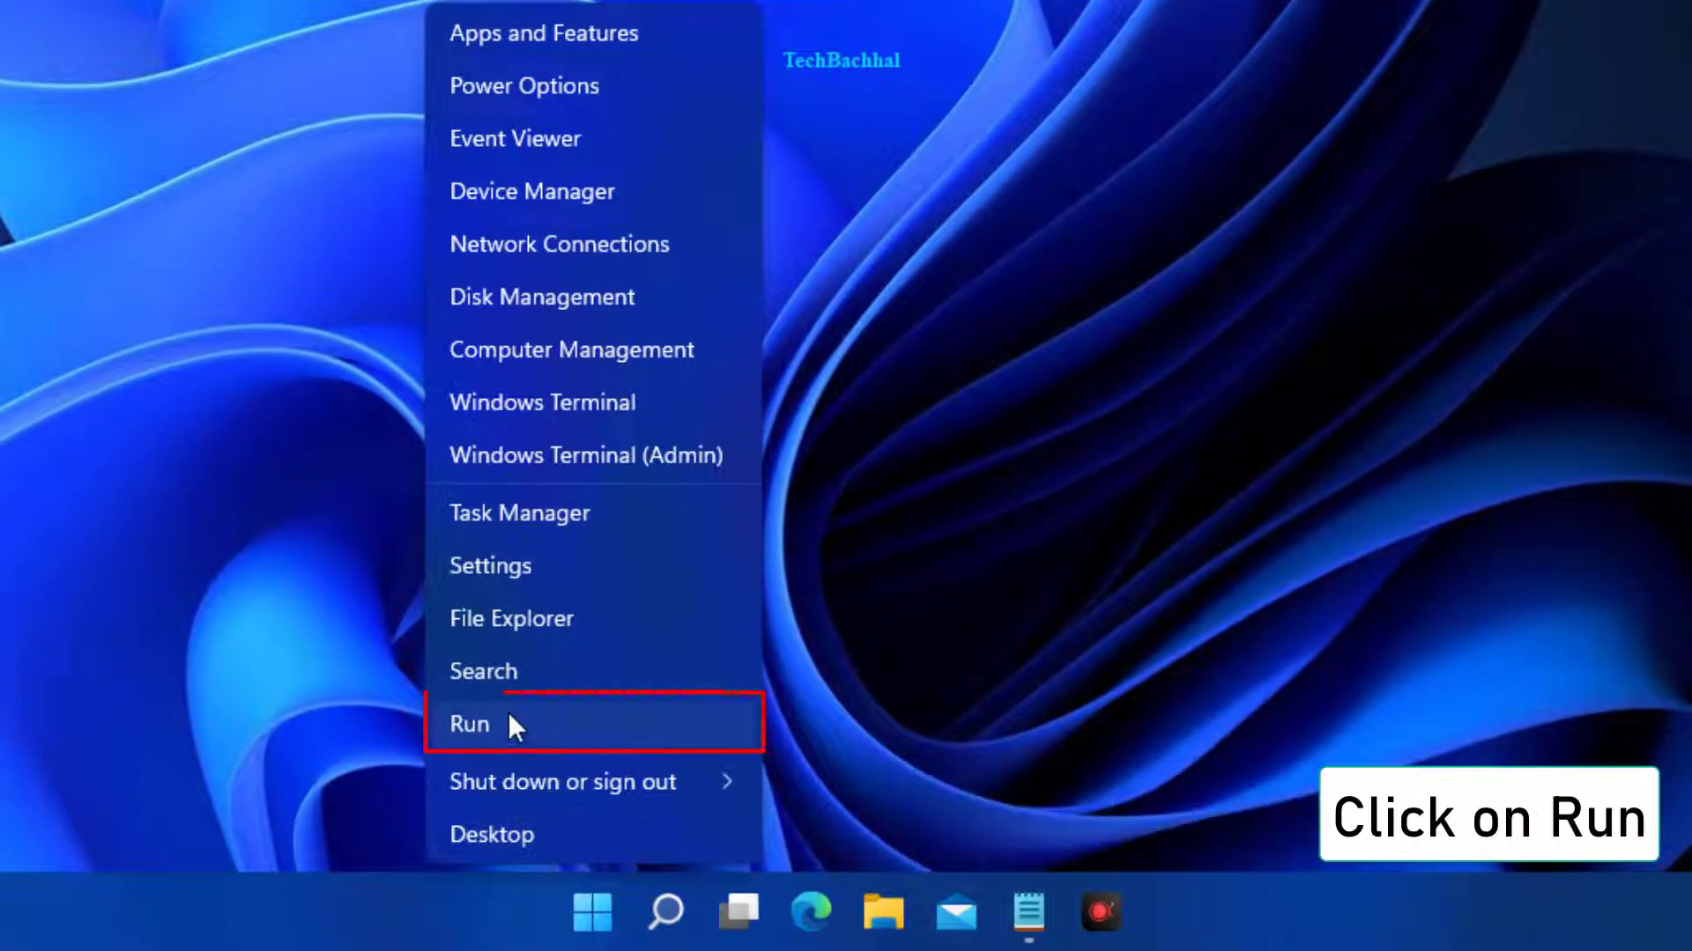
pyautogui.click(509, 721)
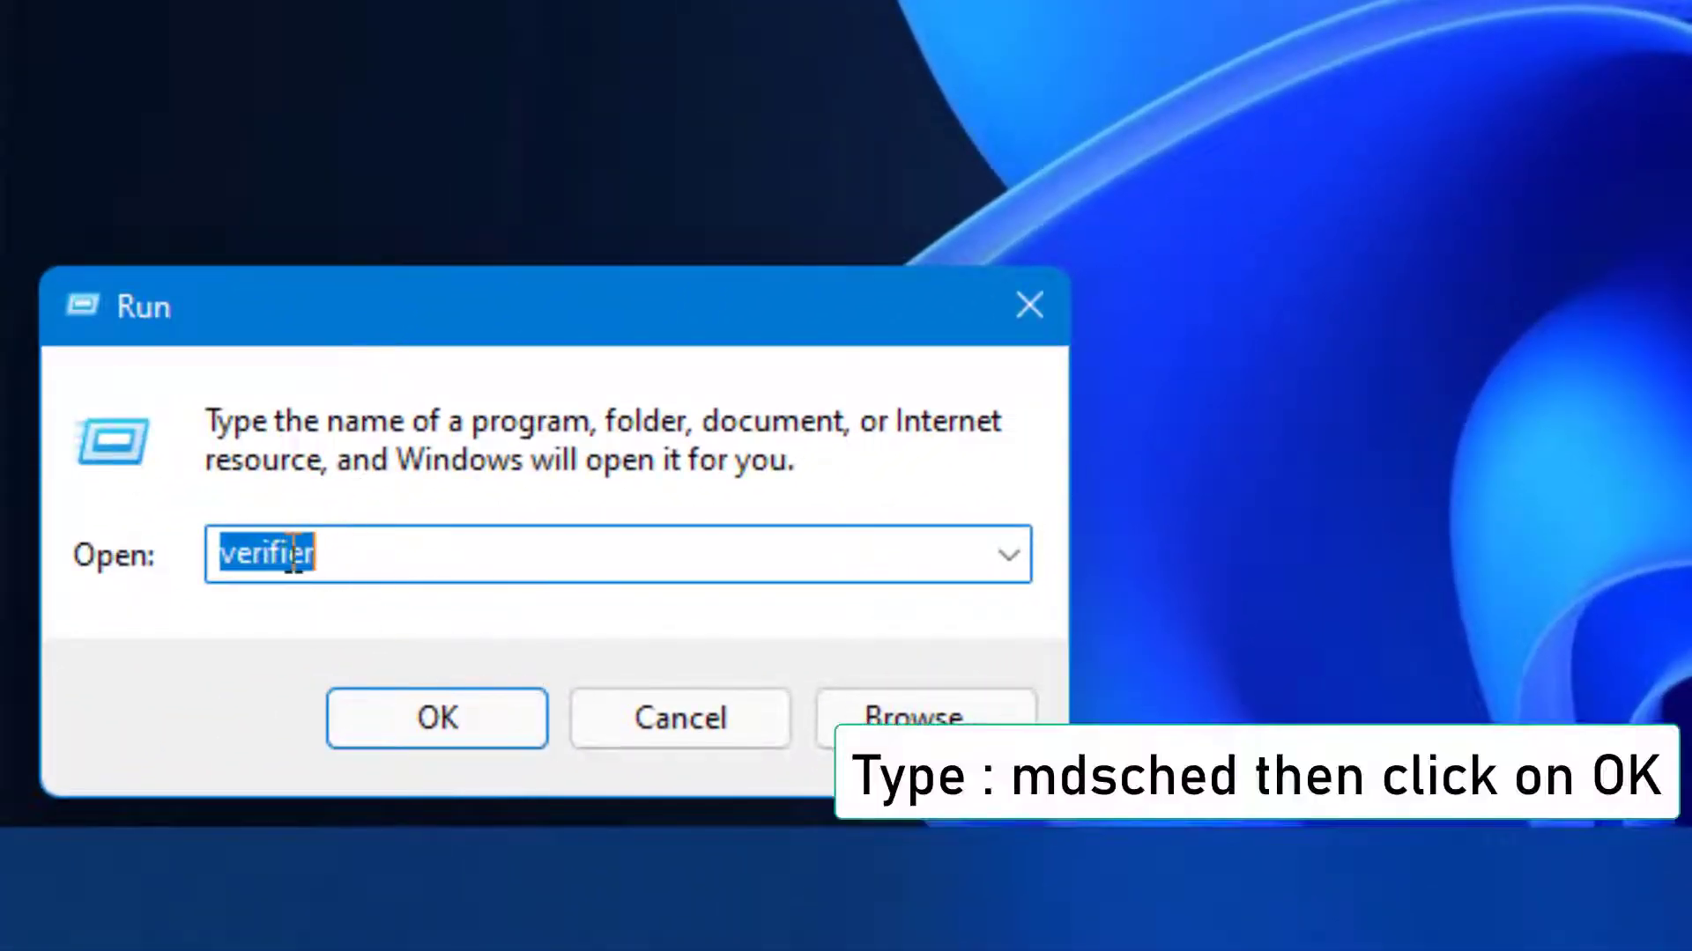
pyautogui.write('mdsched')
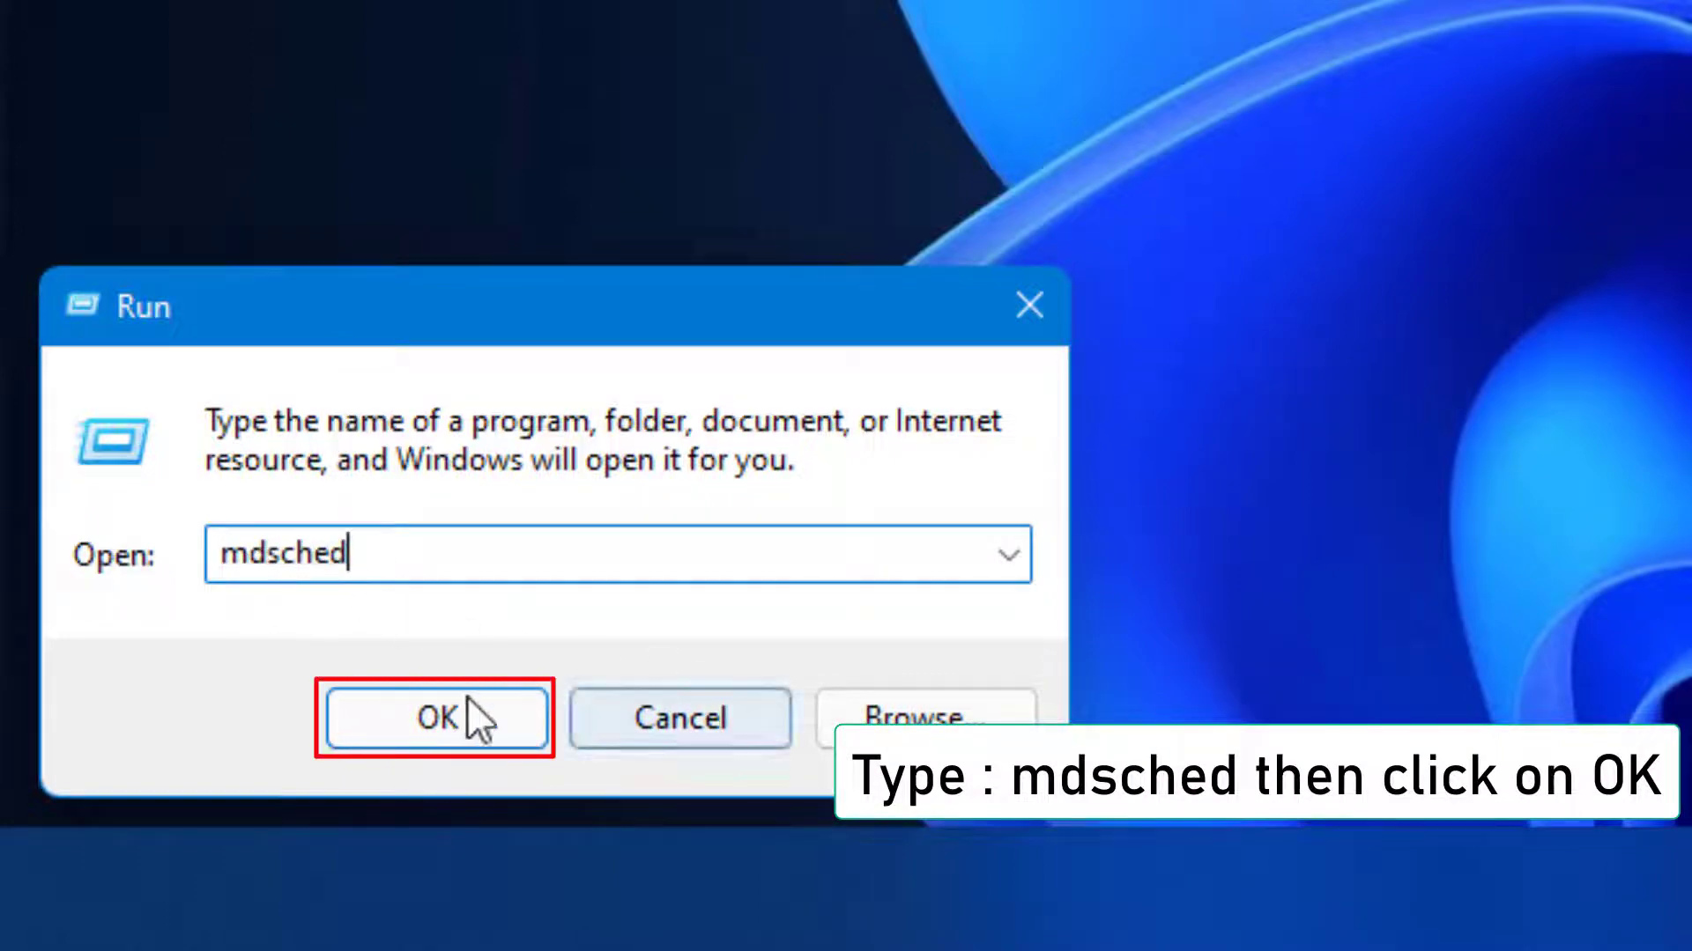
pyautogui.click(446, 737)
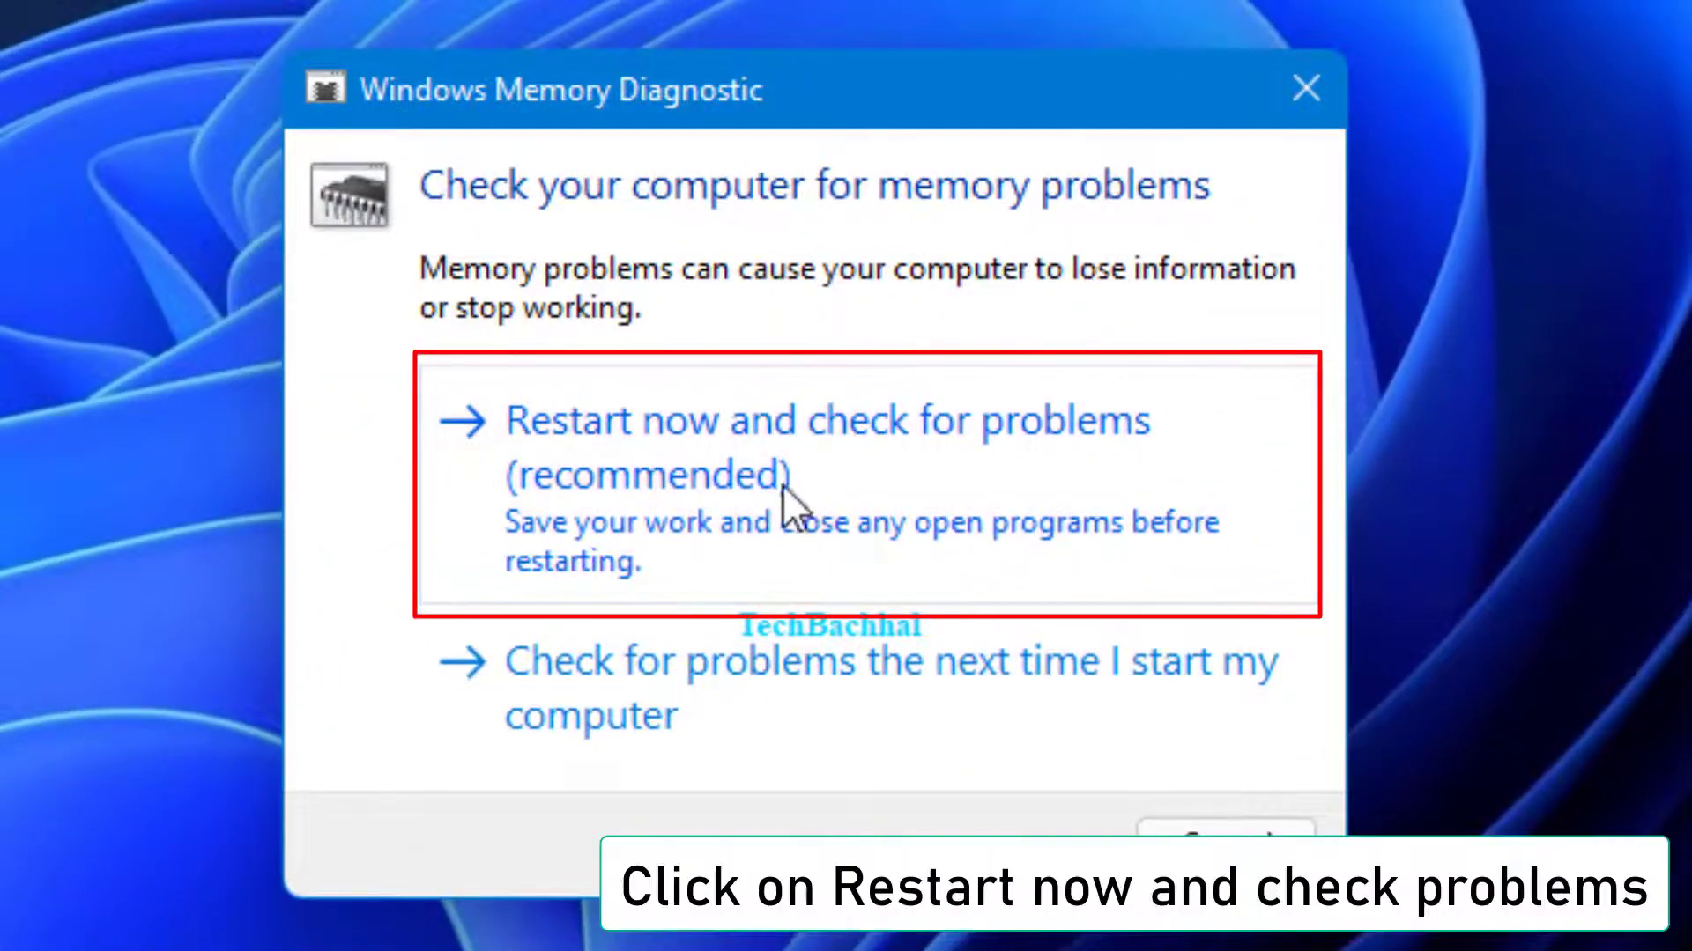
pyautogui.click(758, 499)
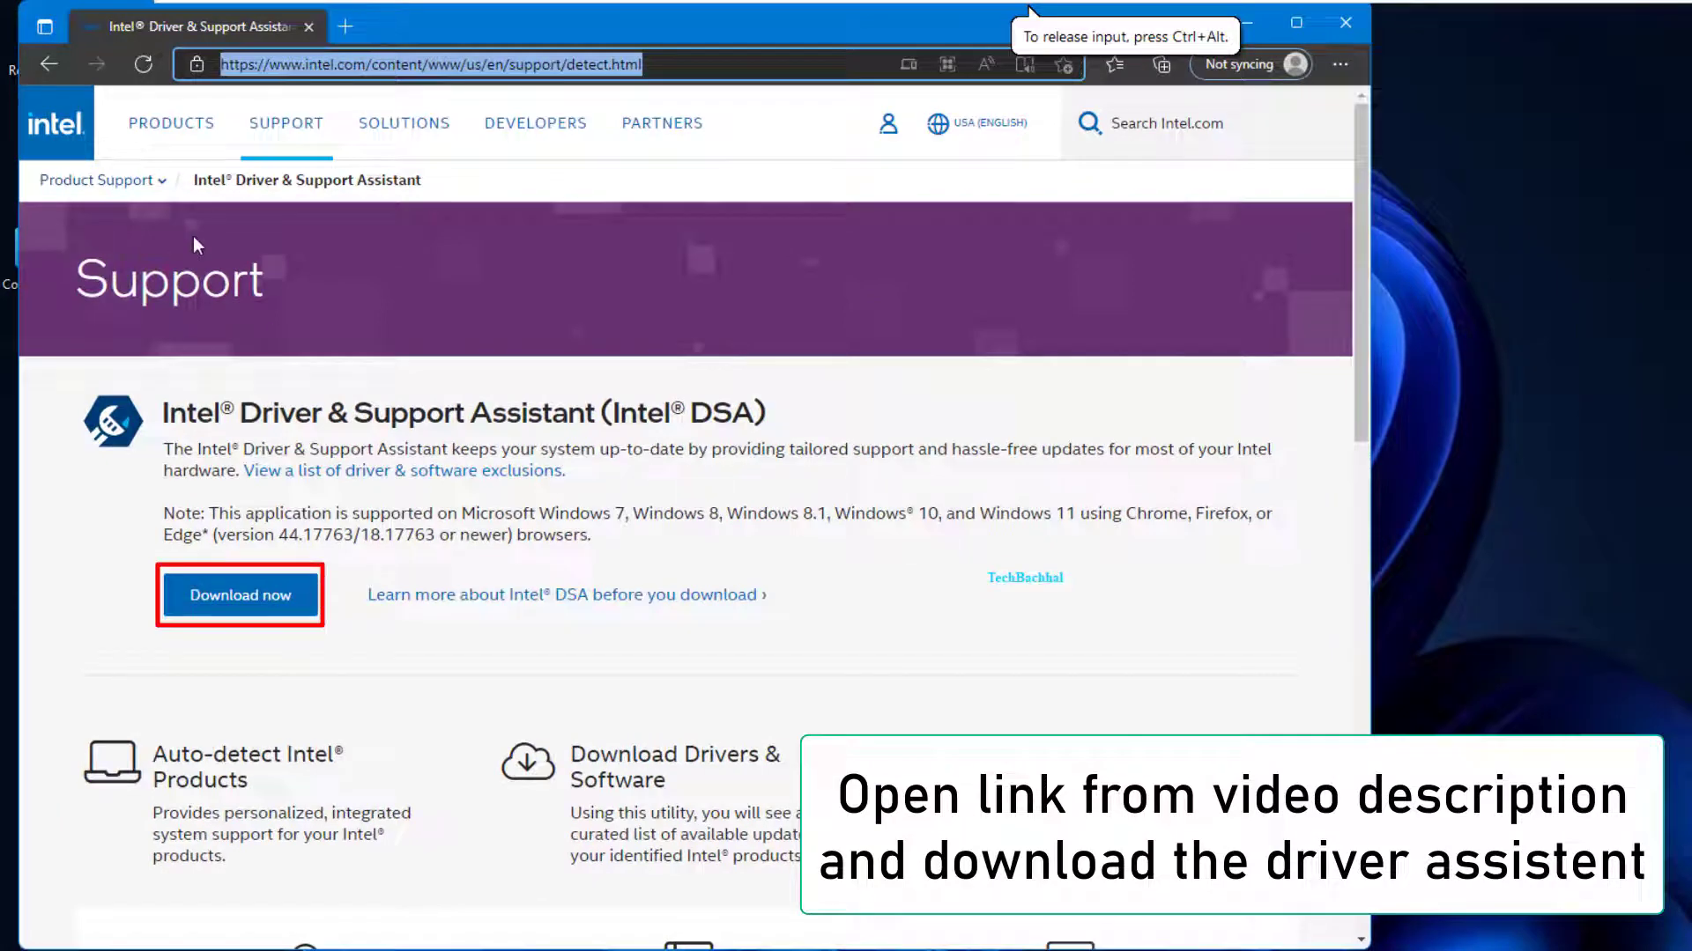
# Download the Intel Driver & Support Assistant installer from Intel's support page and close the browser.
pyautogui.click(245, 608)
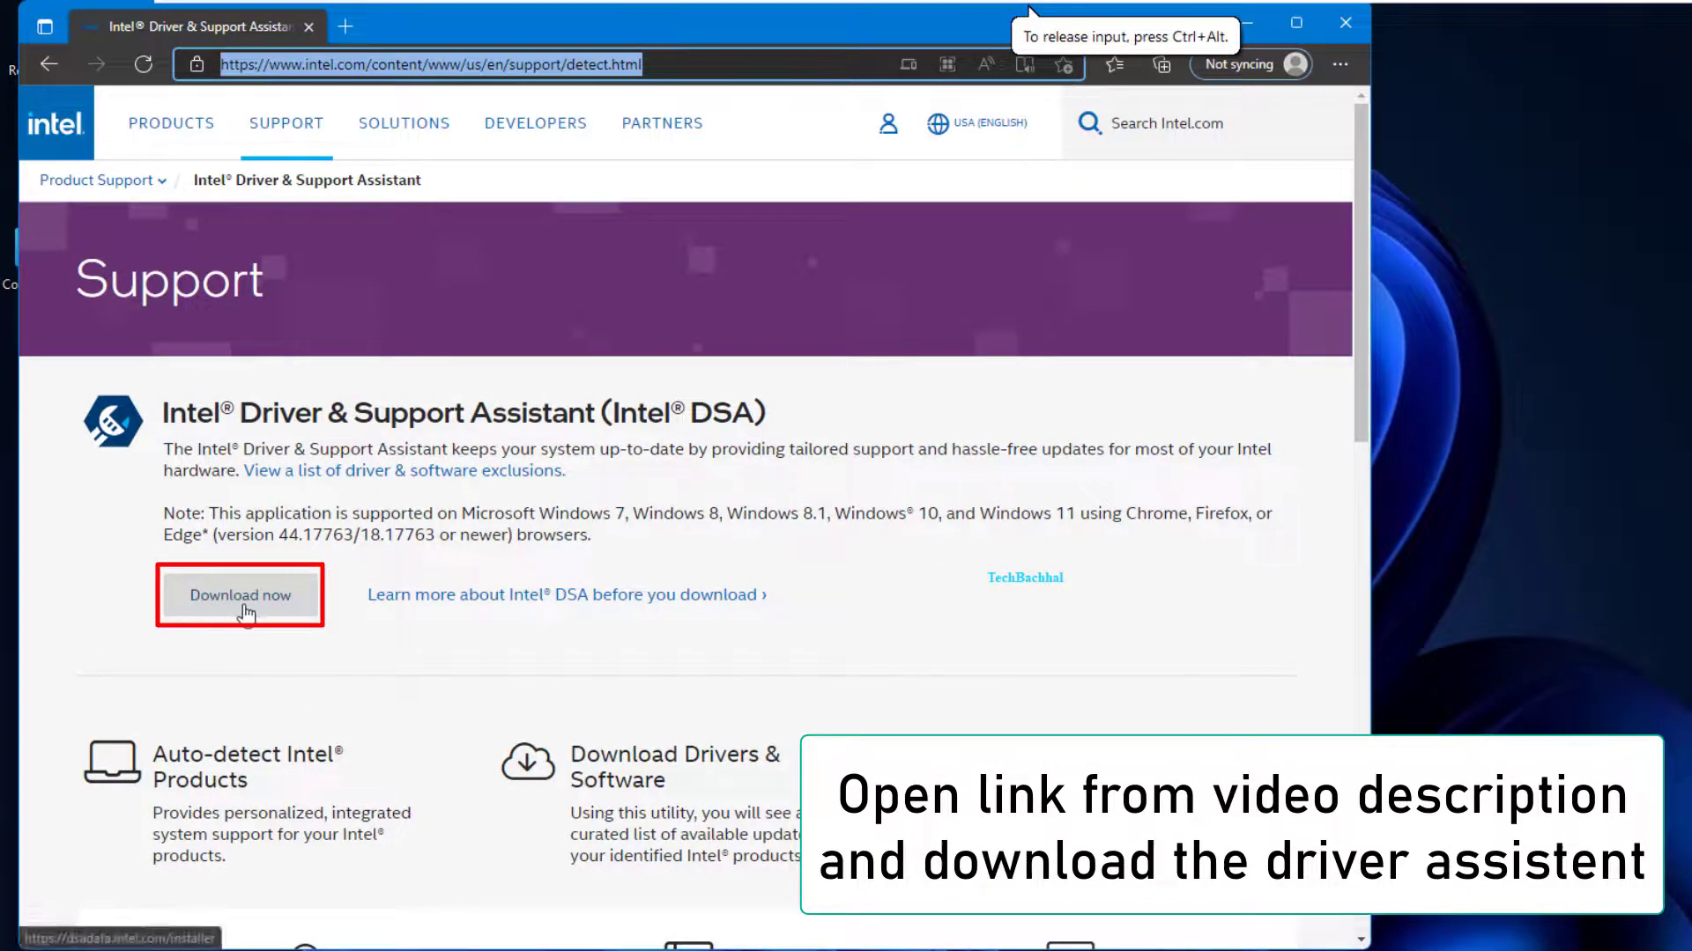
pyautogui.click(1343, 21)
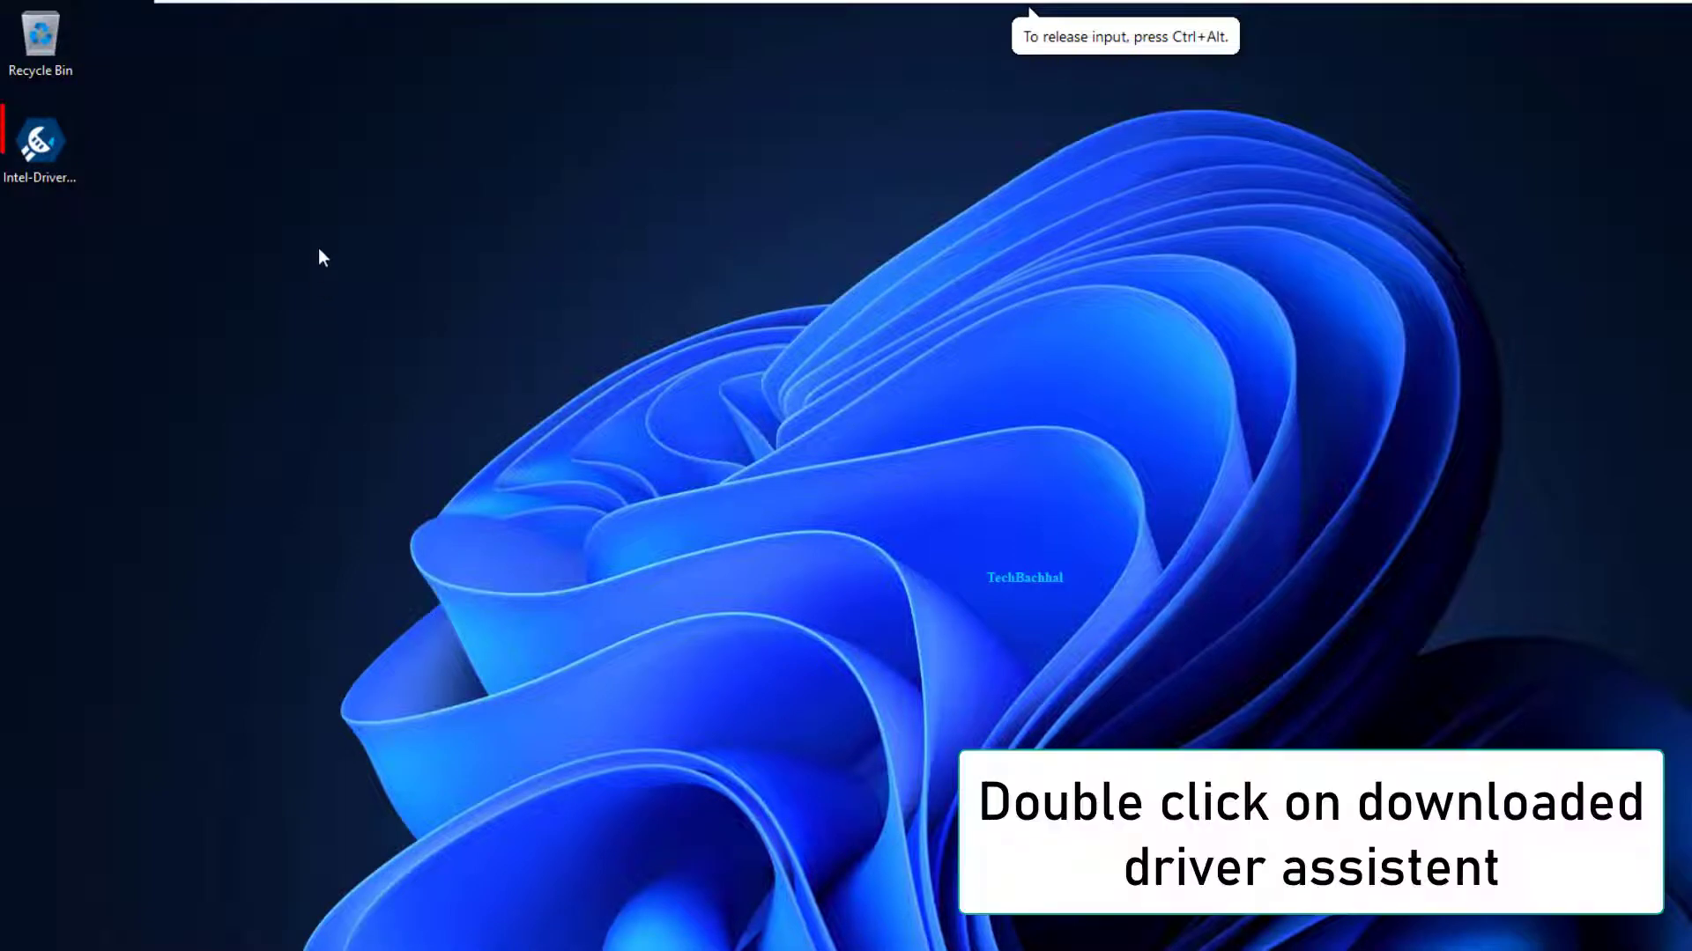
# Run the downloaded Intel Driver & Support Assistant installer, accepting the license, the Computing Improvement Program and the permission request, and close the setup window.
pyautogui.doubleClick(33, 146)
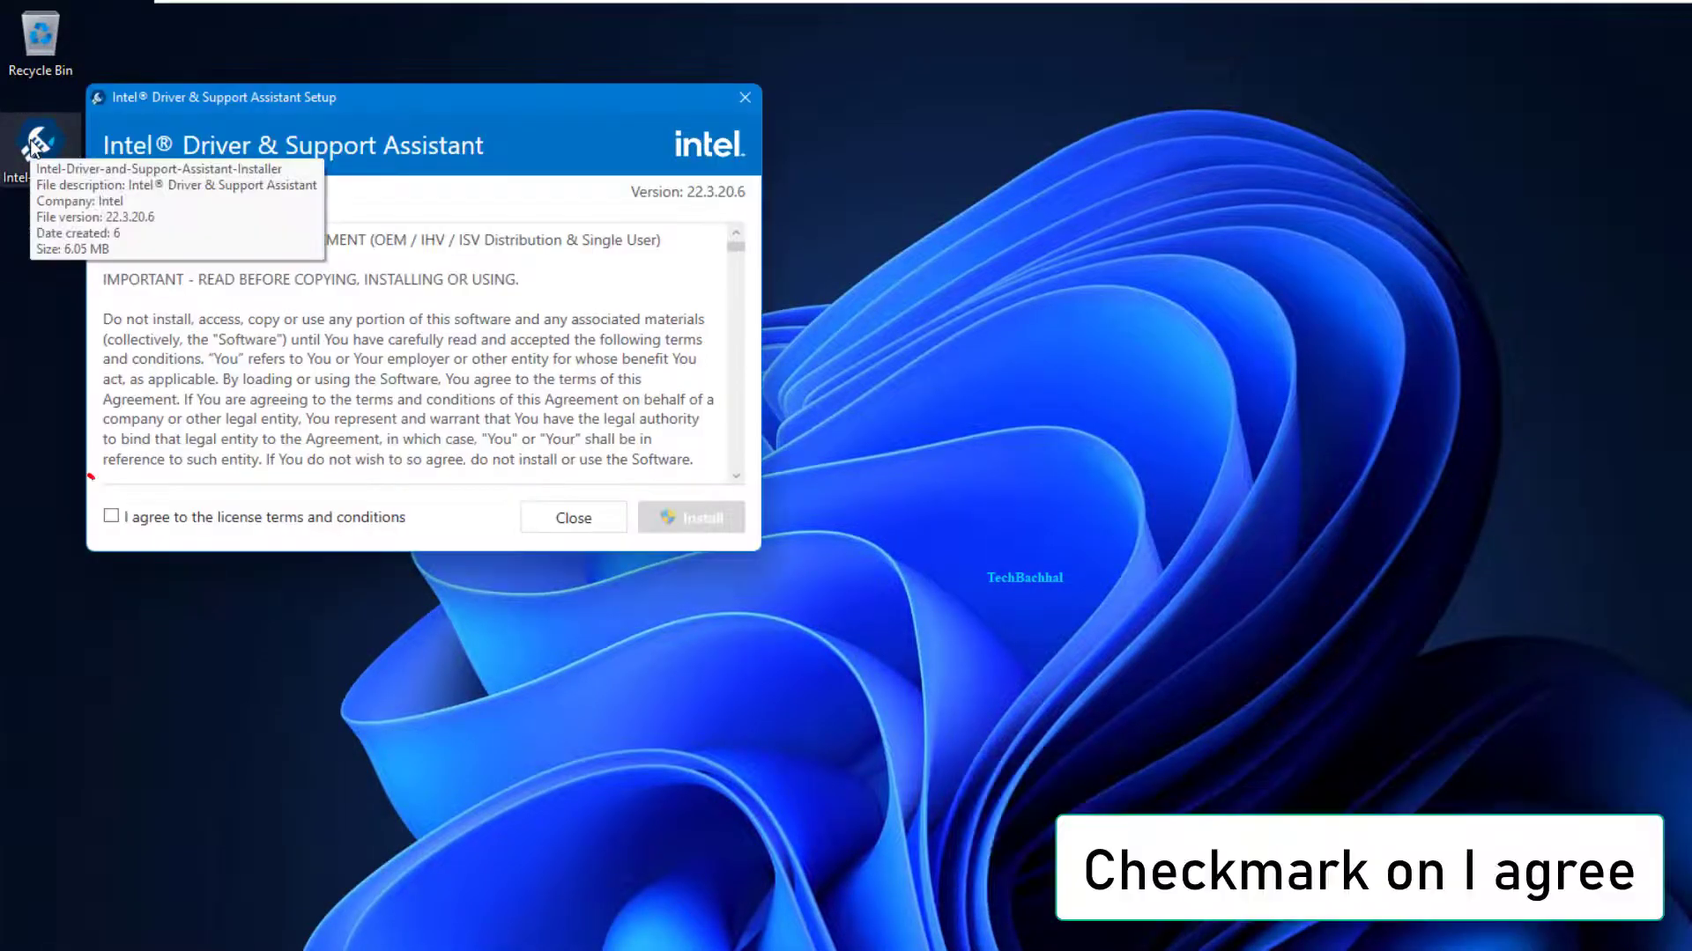
pyautogui.click(112, 518)
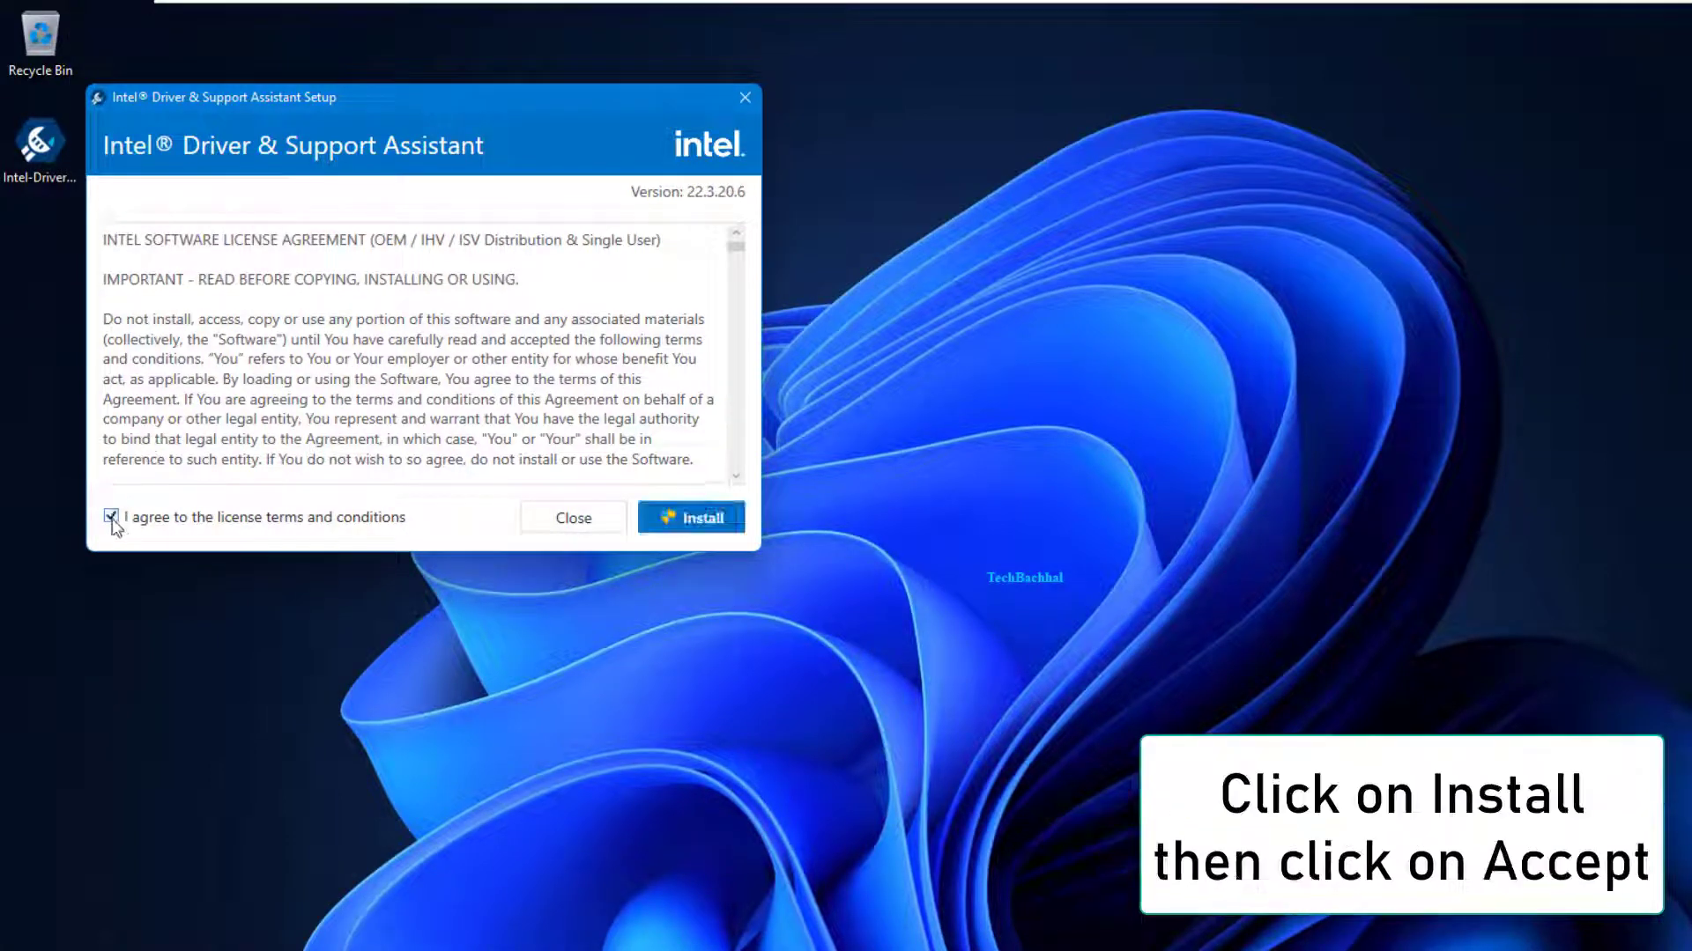
pyautogui.click(704, 521)
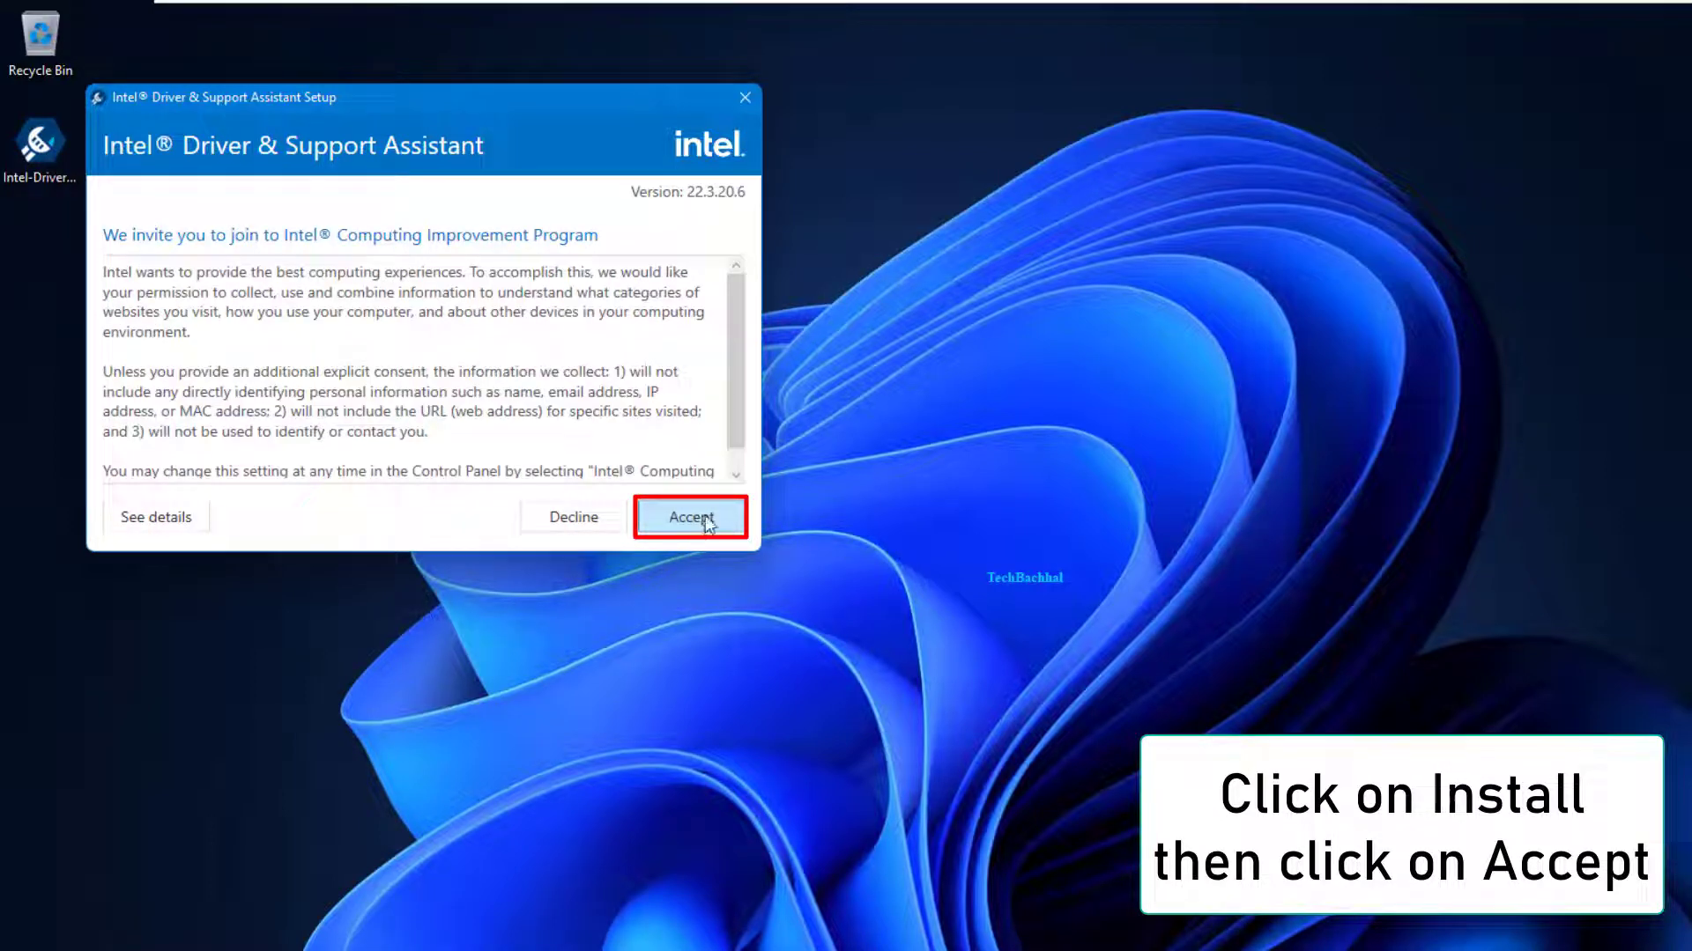
pyautogui.click(705, 518)
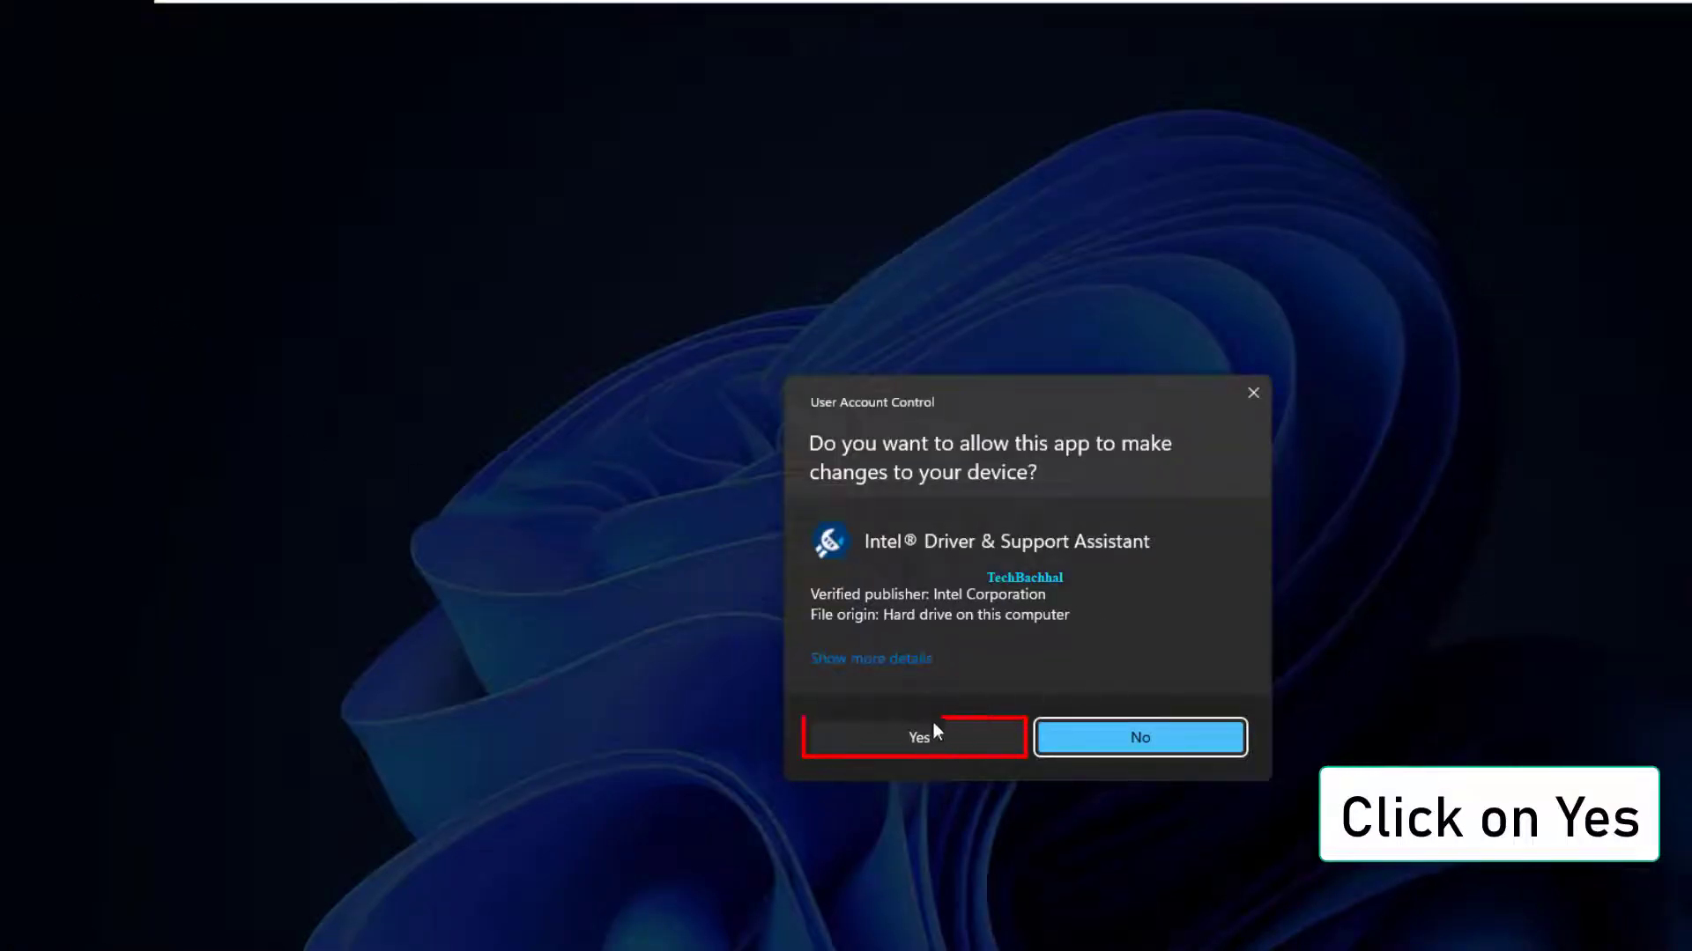
pyautogui.click(918, 735)
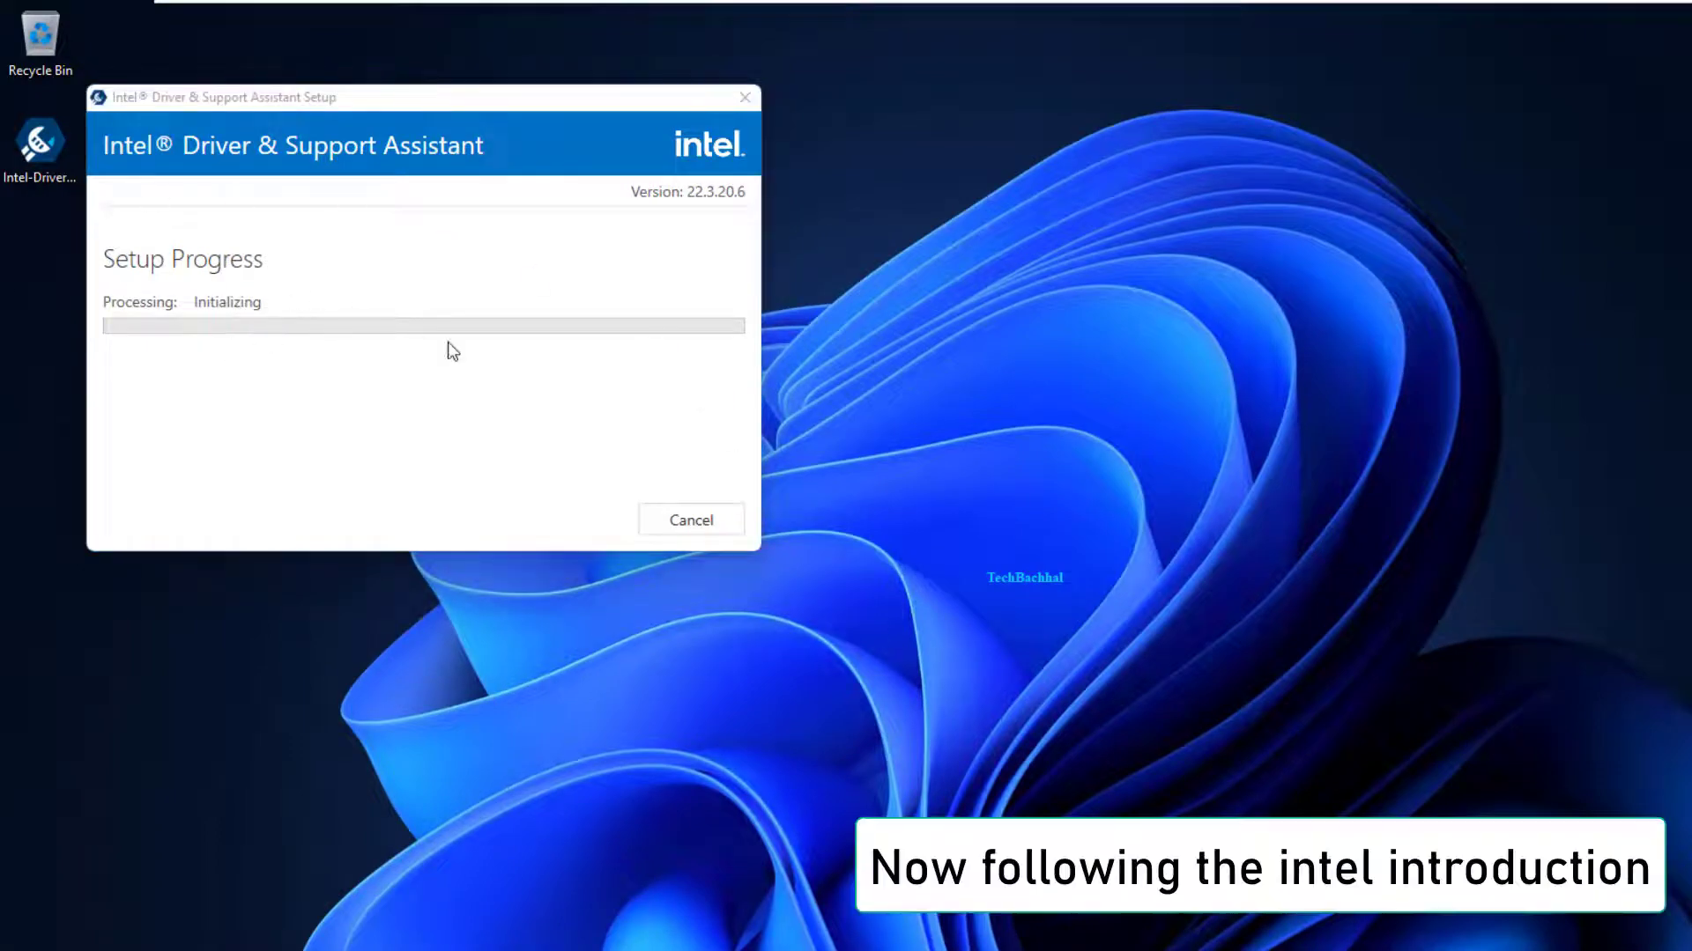
pyautogui.click(749, 103)
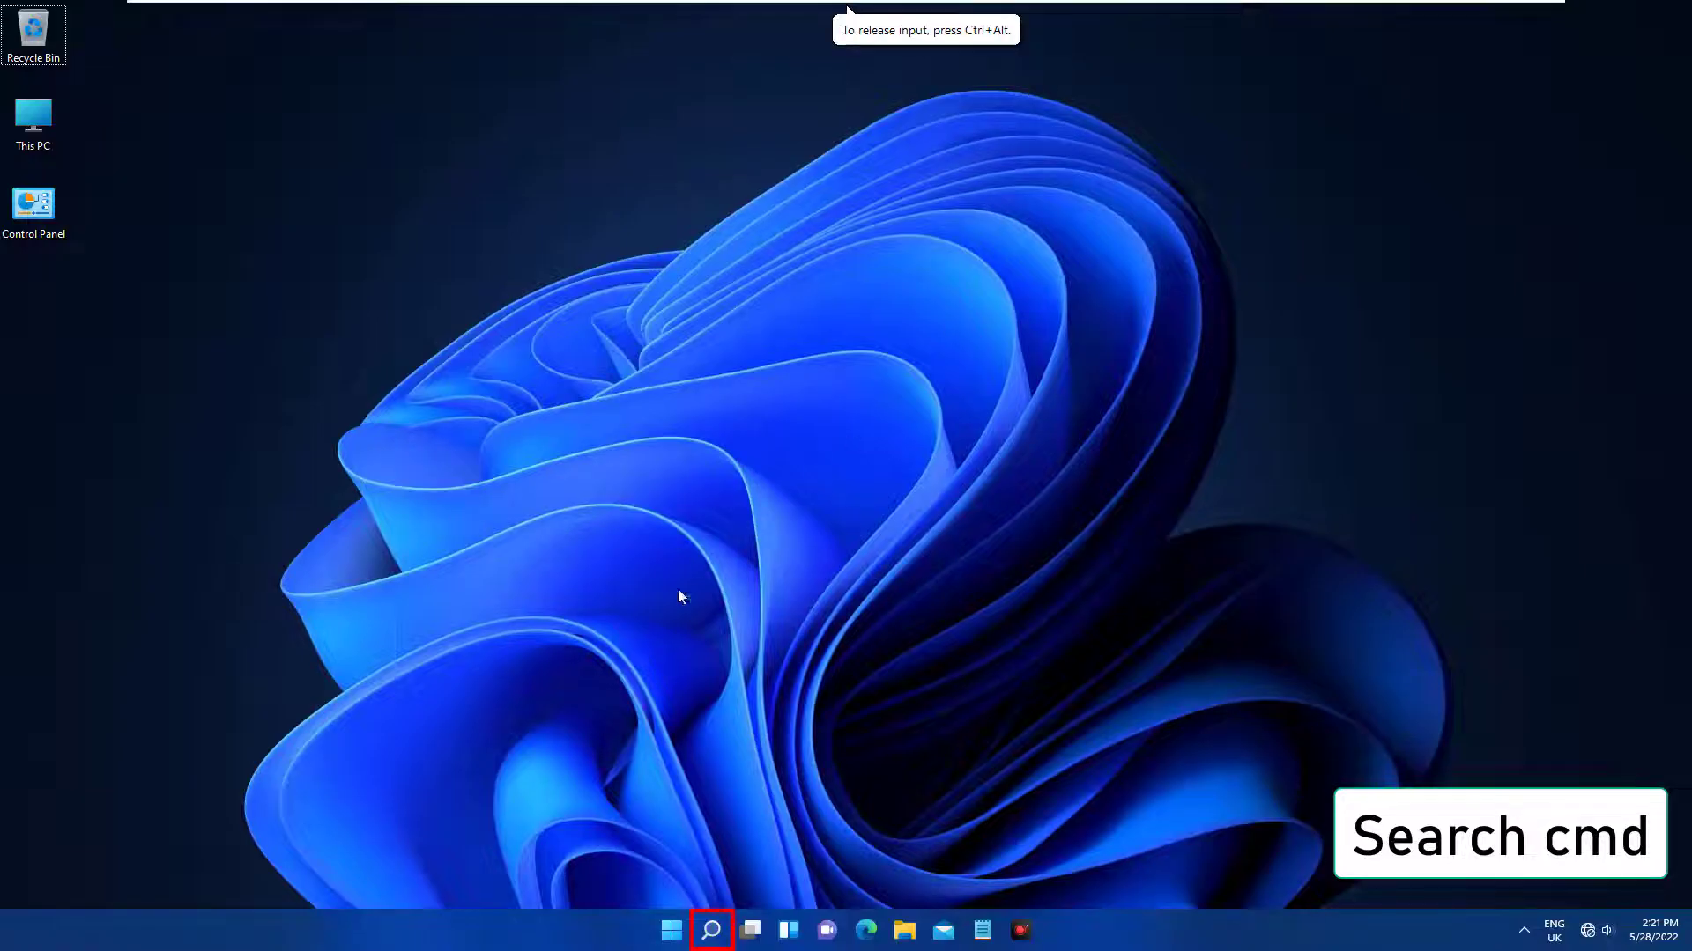
# Search for cmd, run Command Prompt as administrator and allow it to make changes to the device.
pyautogui.click(711, 930)
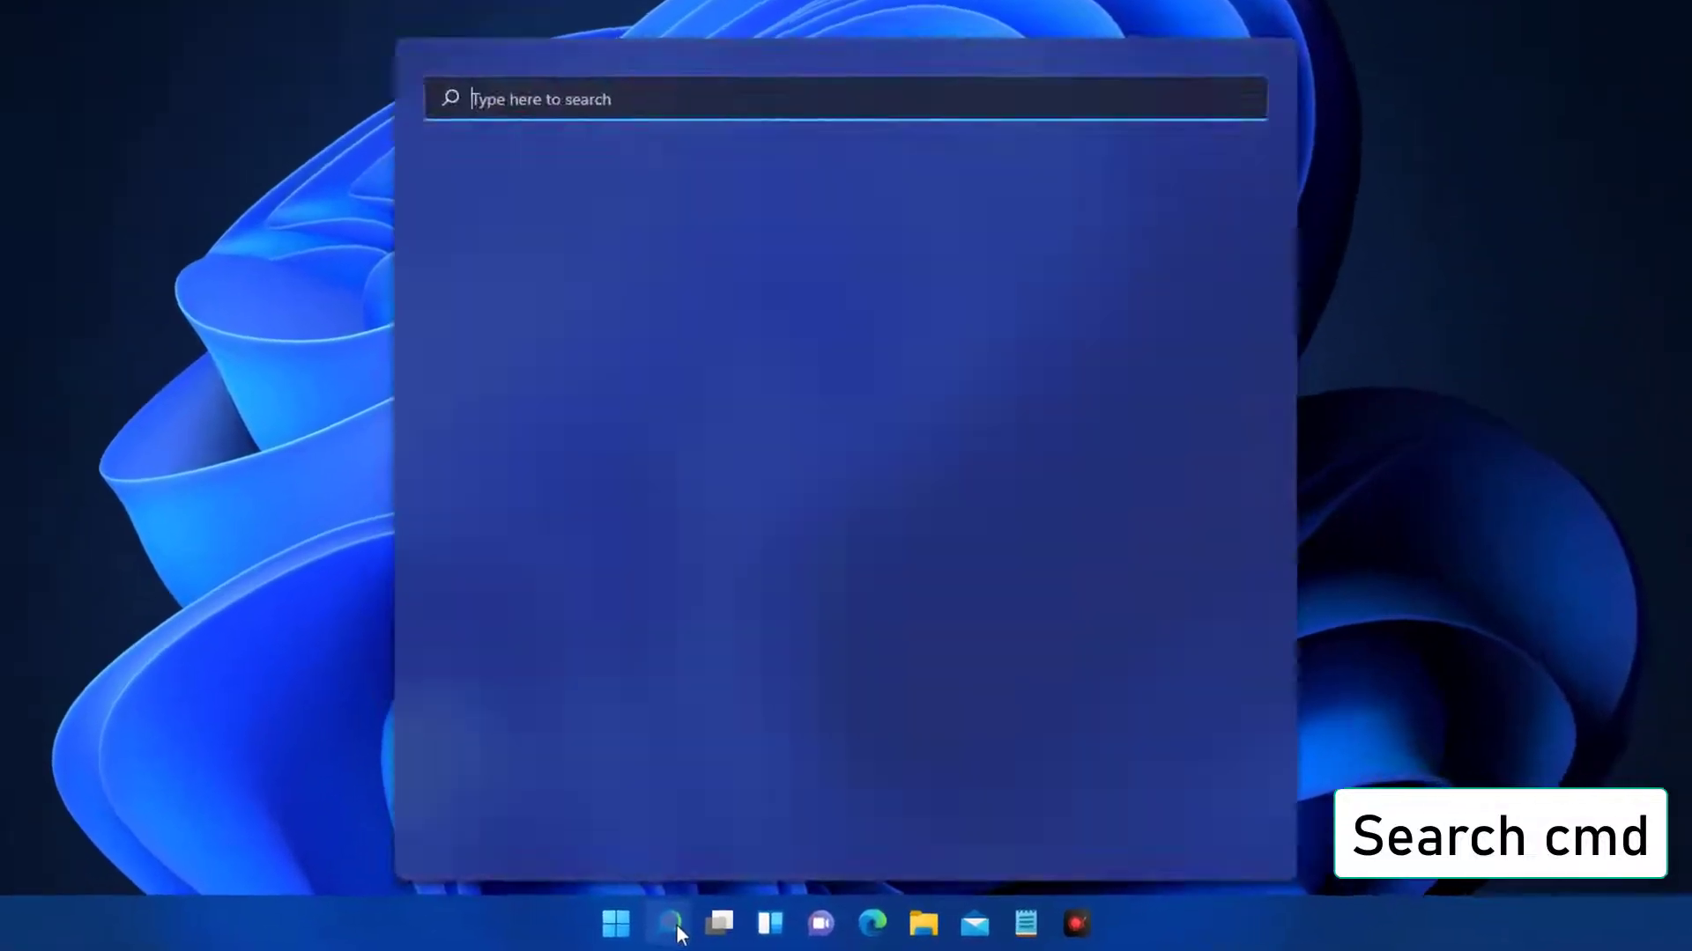
pyautogui.write('cmd')
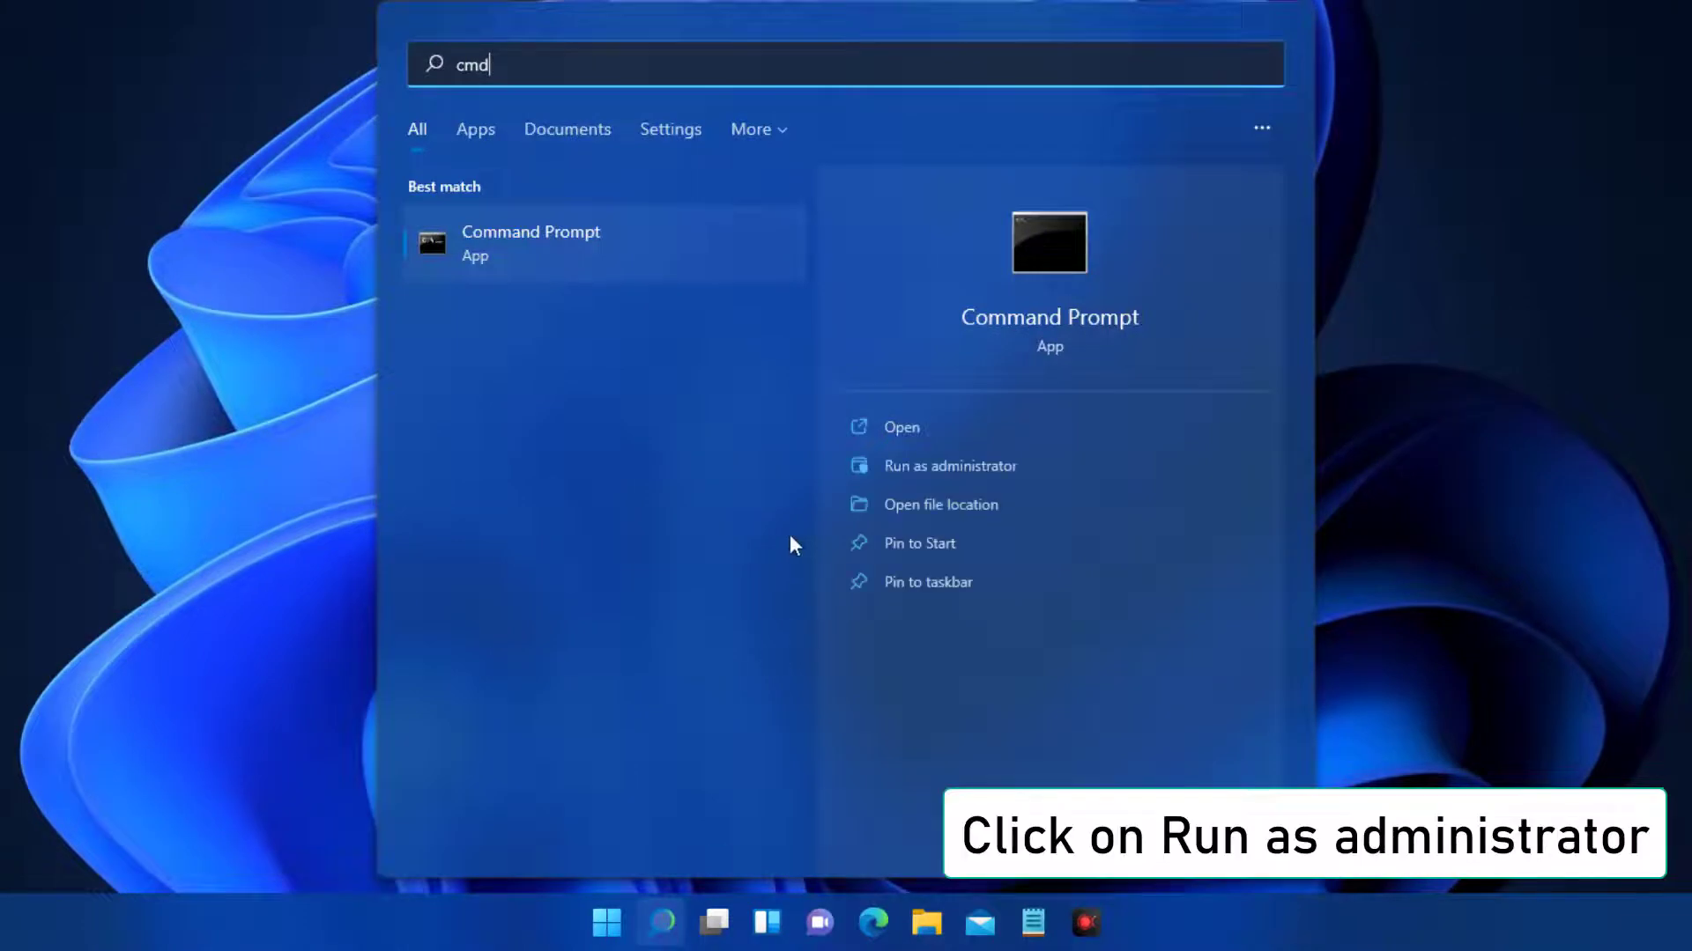
pyautogui.click(934, 467)
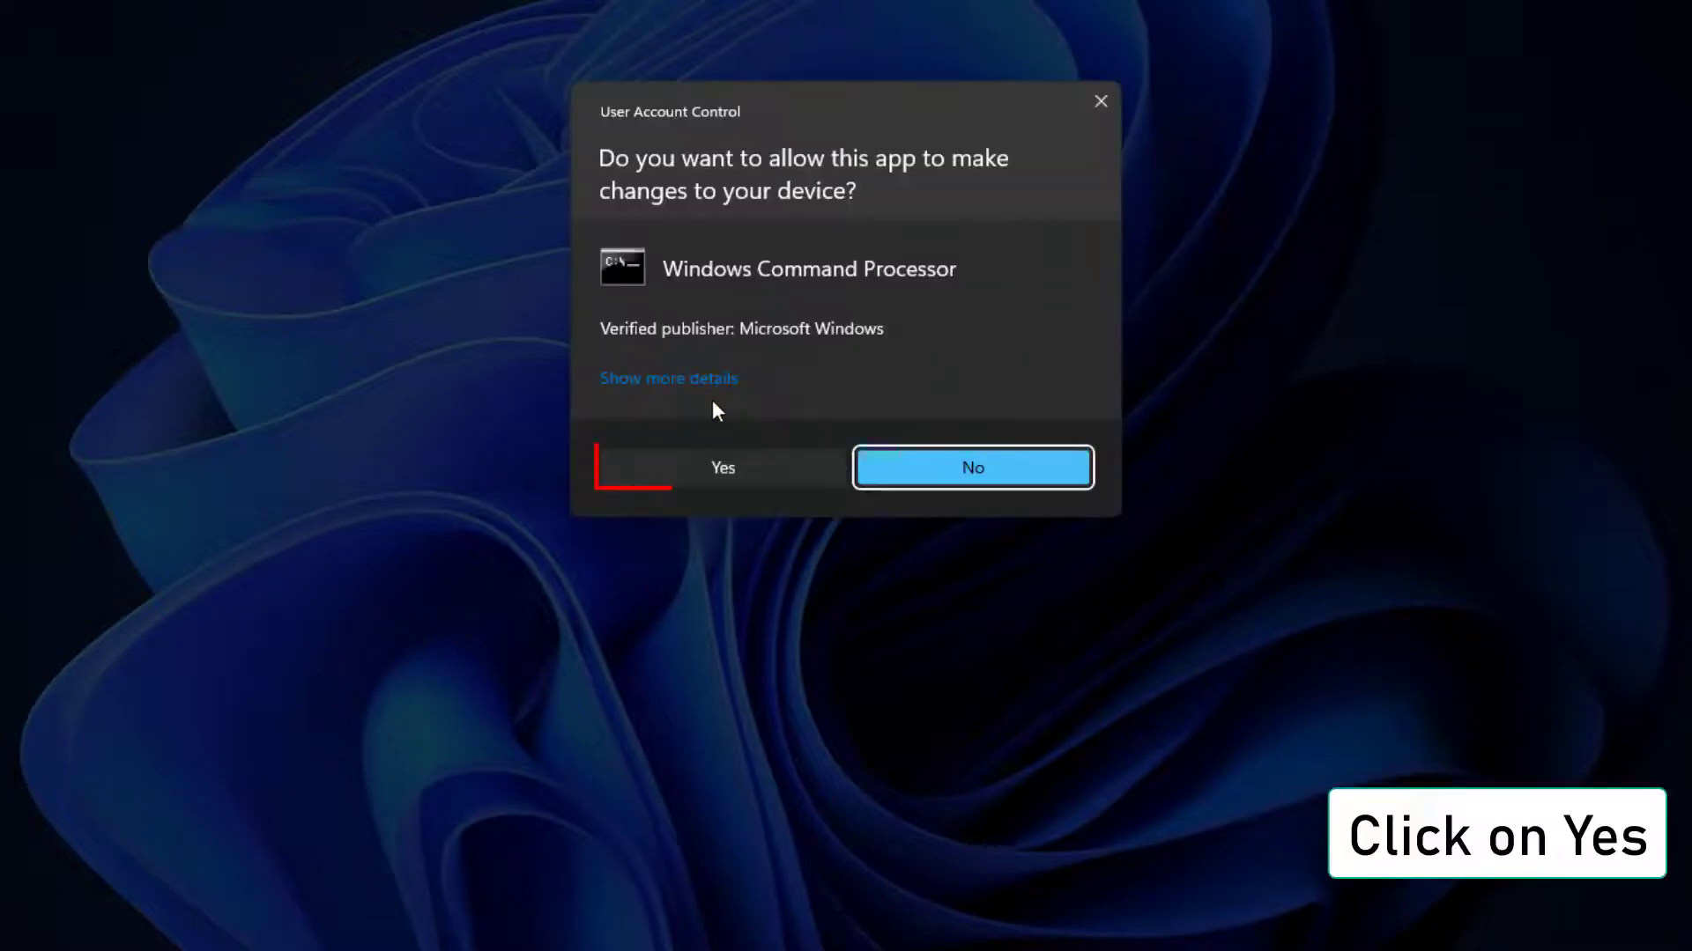
pyautogui.click(726, 468)
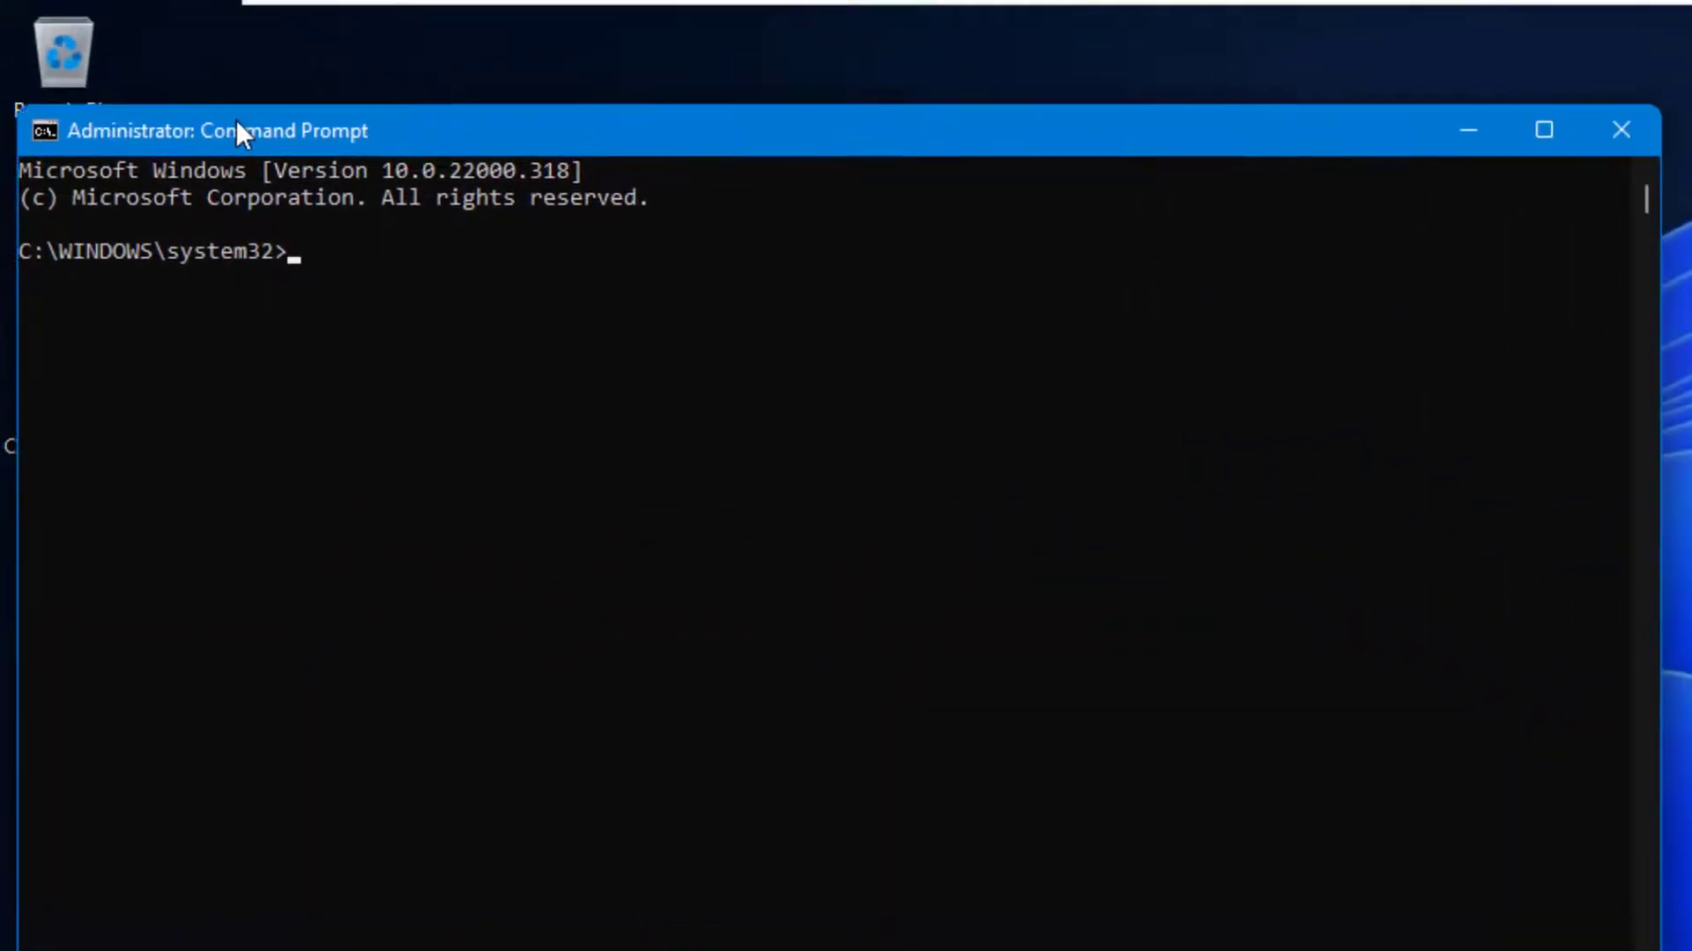
# Run the system file check with the command sfc /scannow.
pyautogui.write('sfc ')
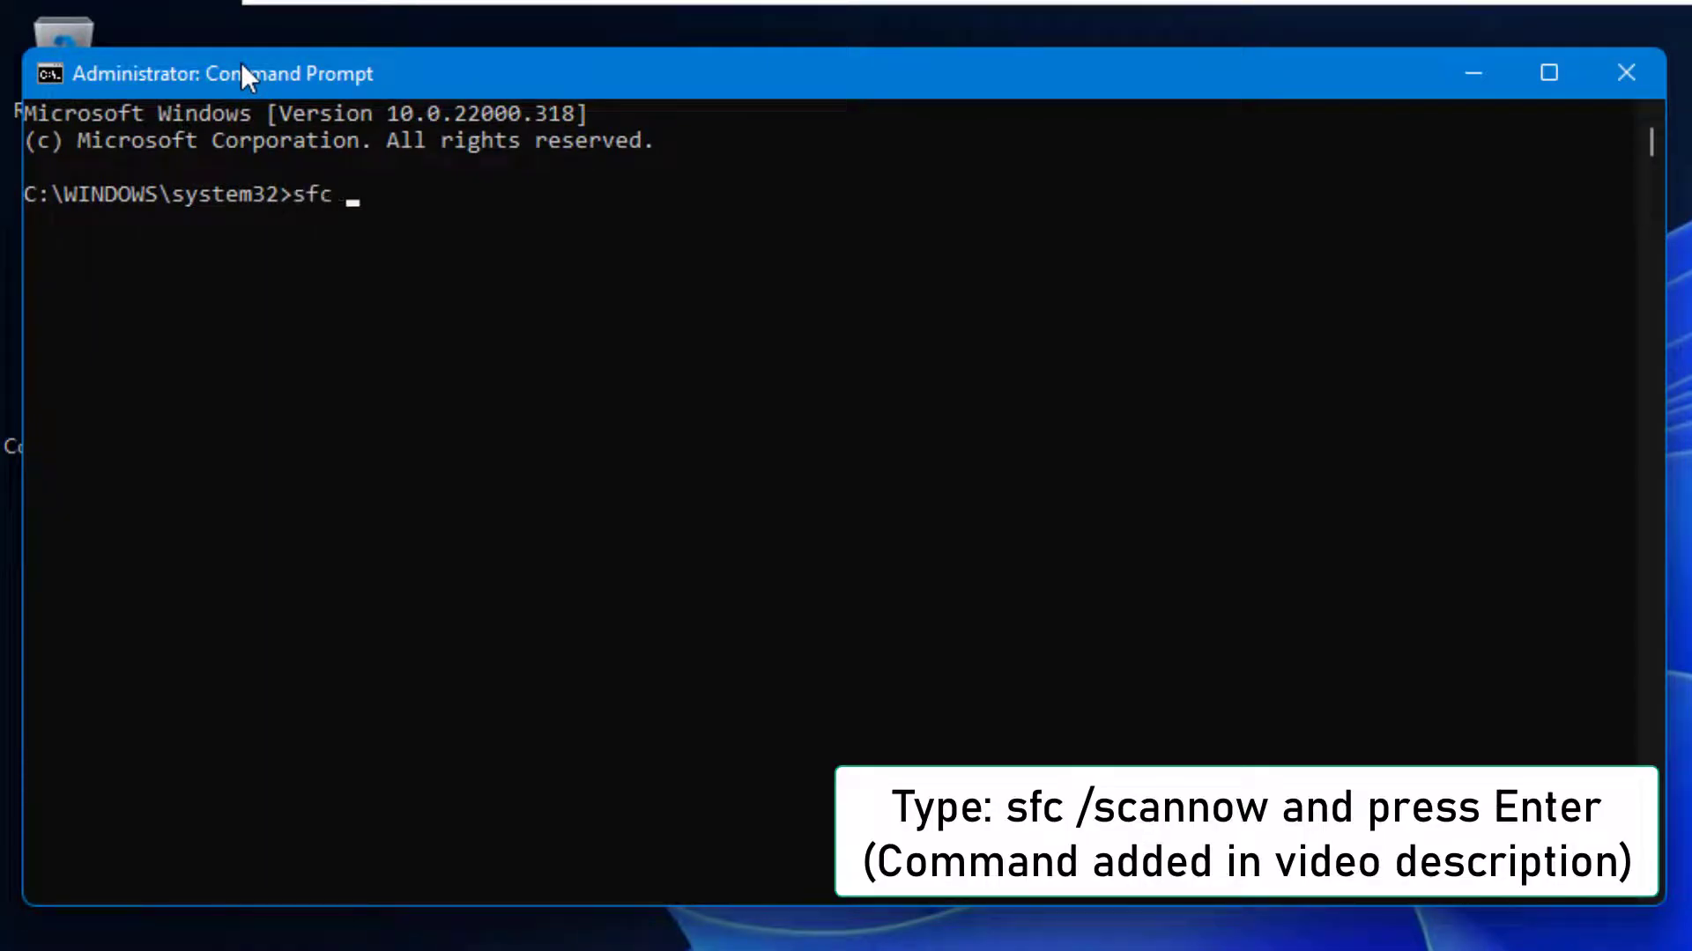
pyautogui.write('/scannow')
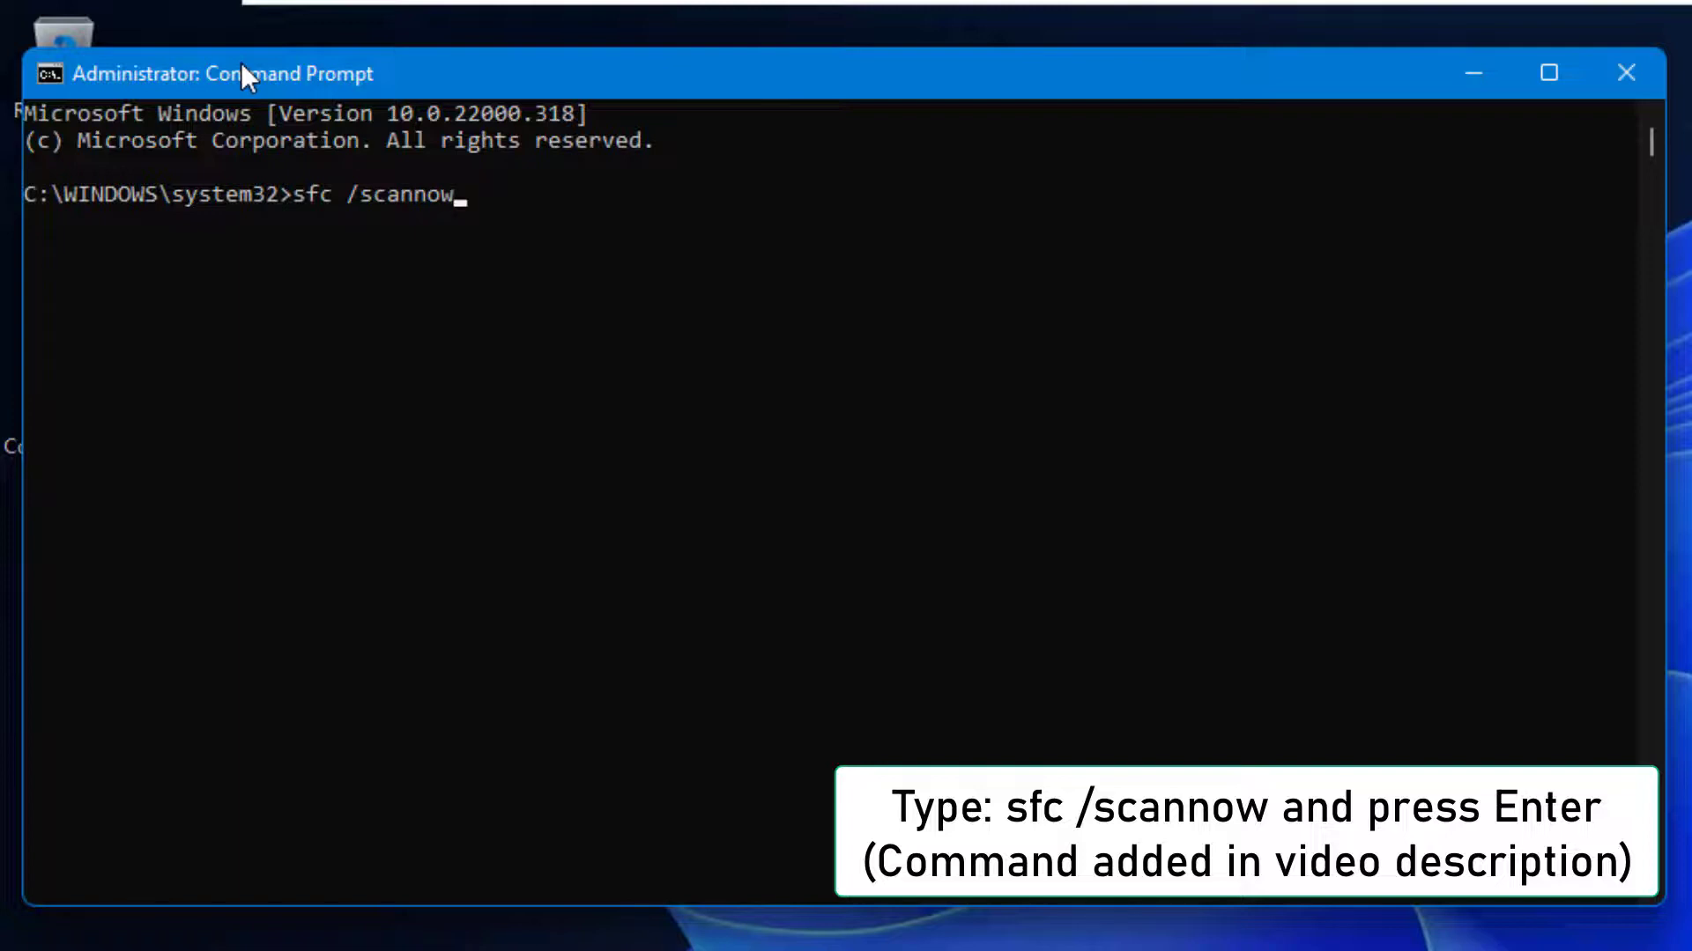
pyautogui.press('Return')
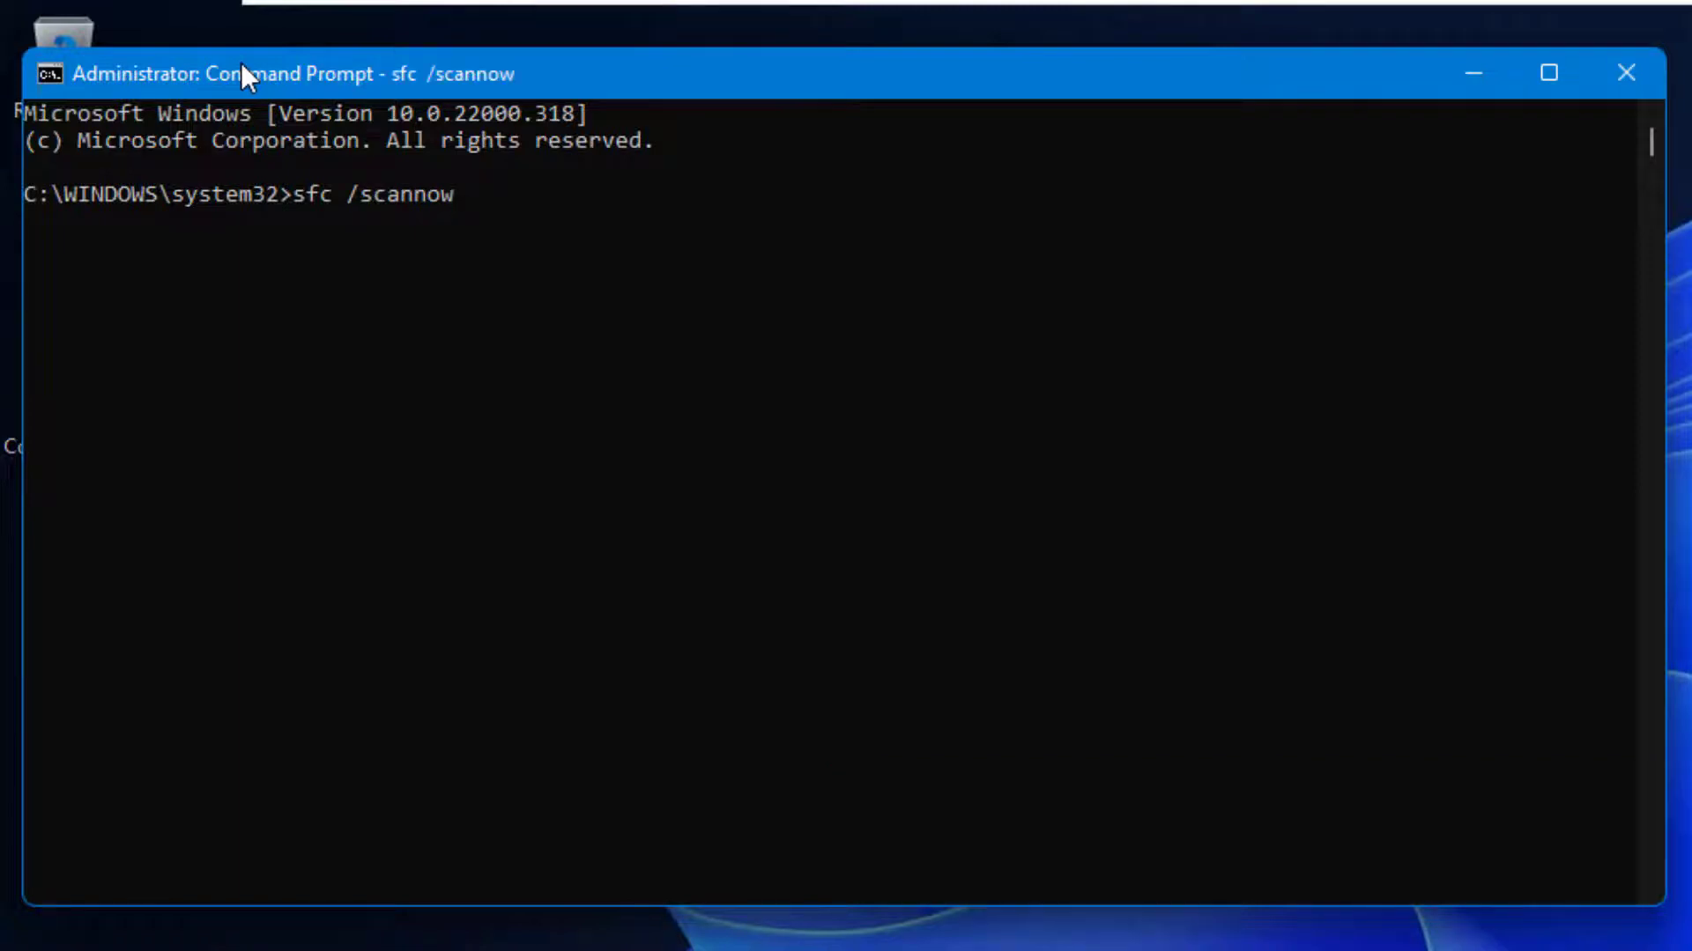
pyautogui.moveTo(339, 249); pyautogui.dragTo(797, 261)
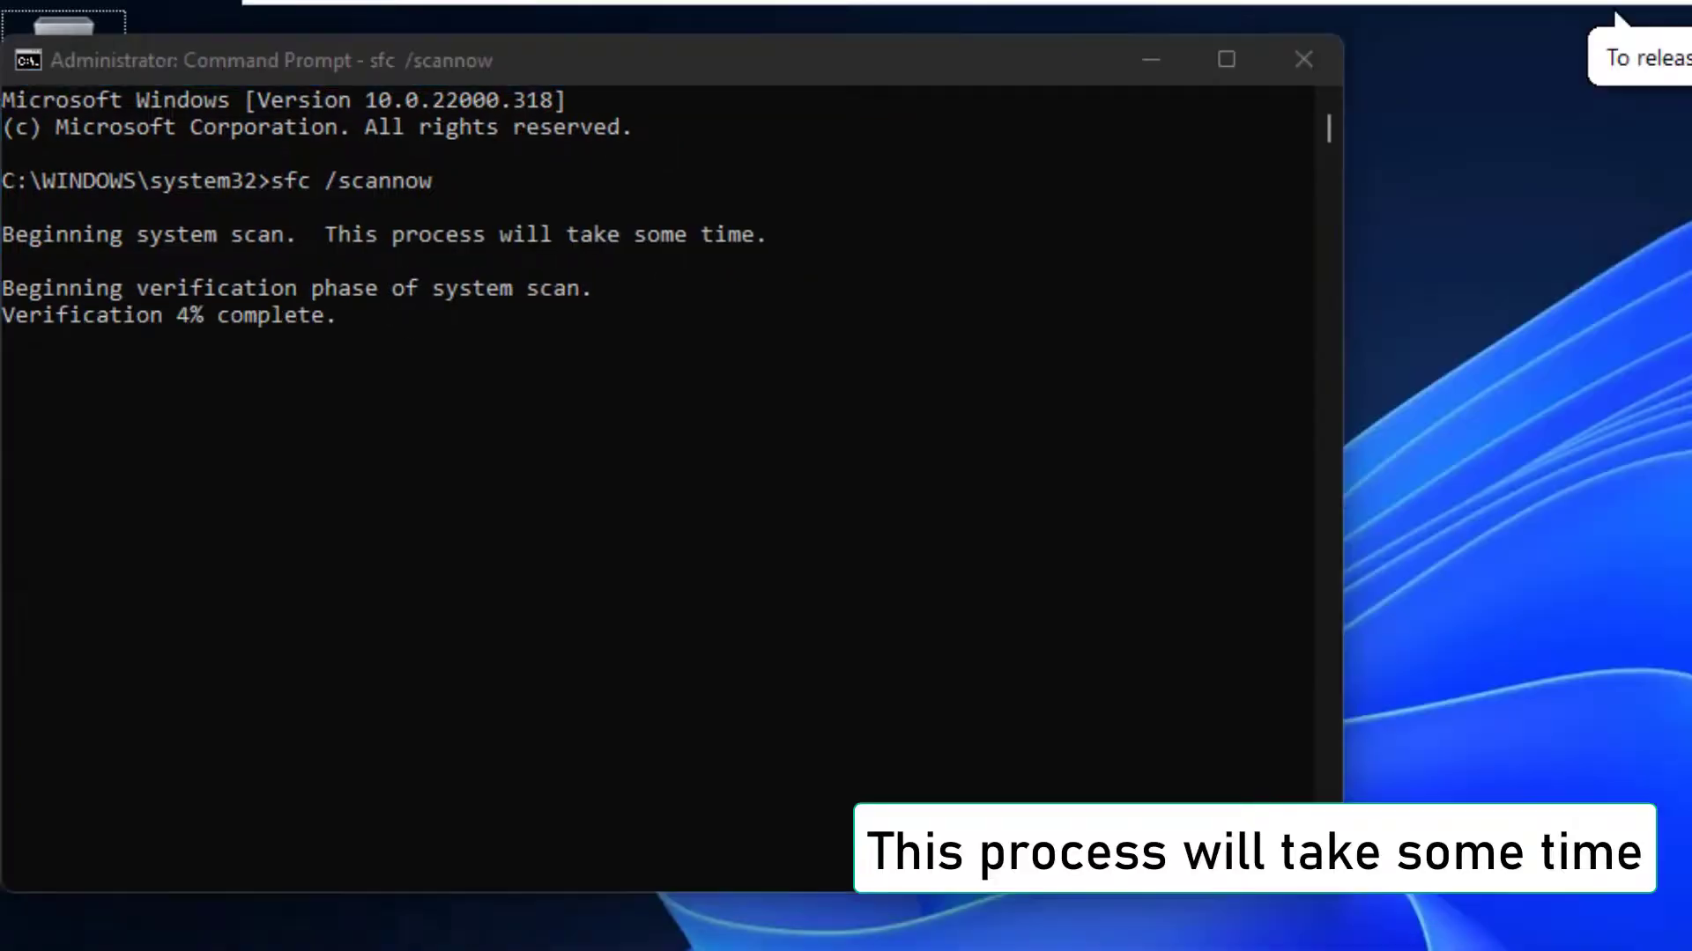
pyautogui.moveTo(332, 64); pyautogui.dragTo(361, 67)
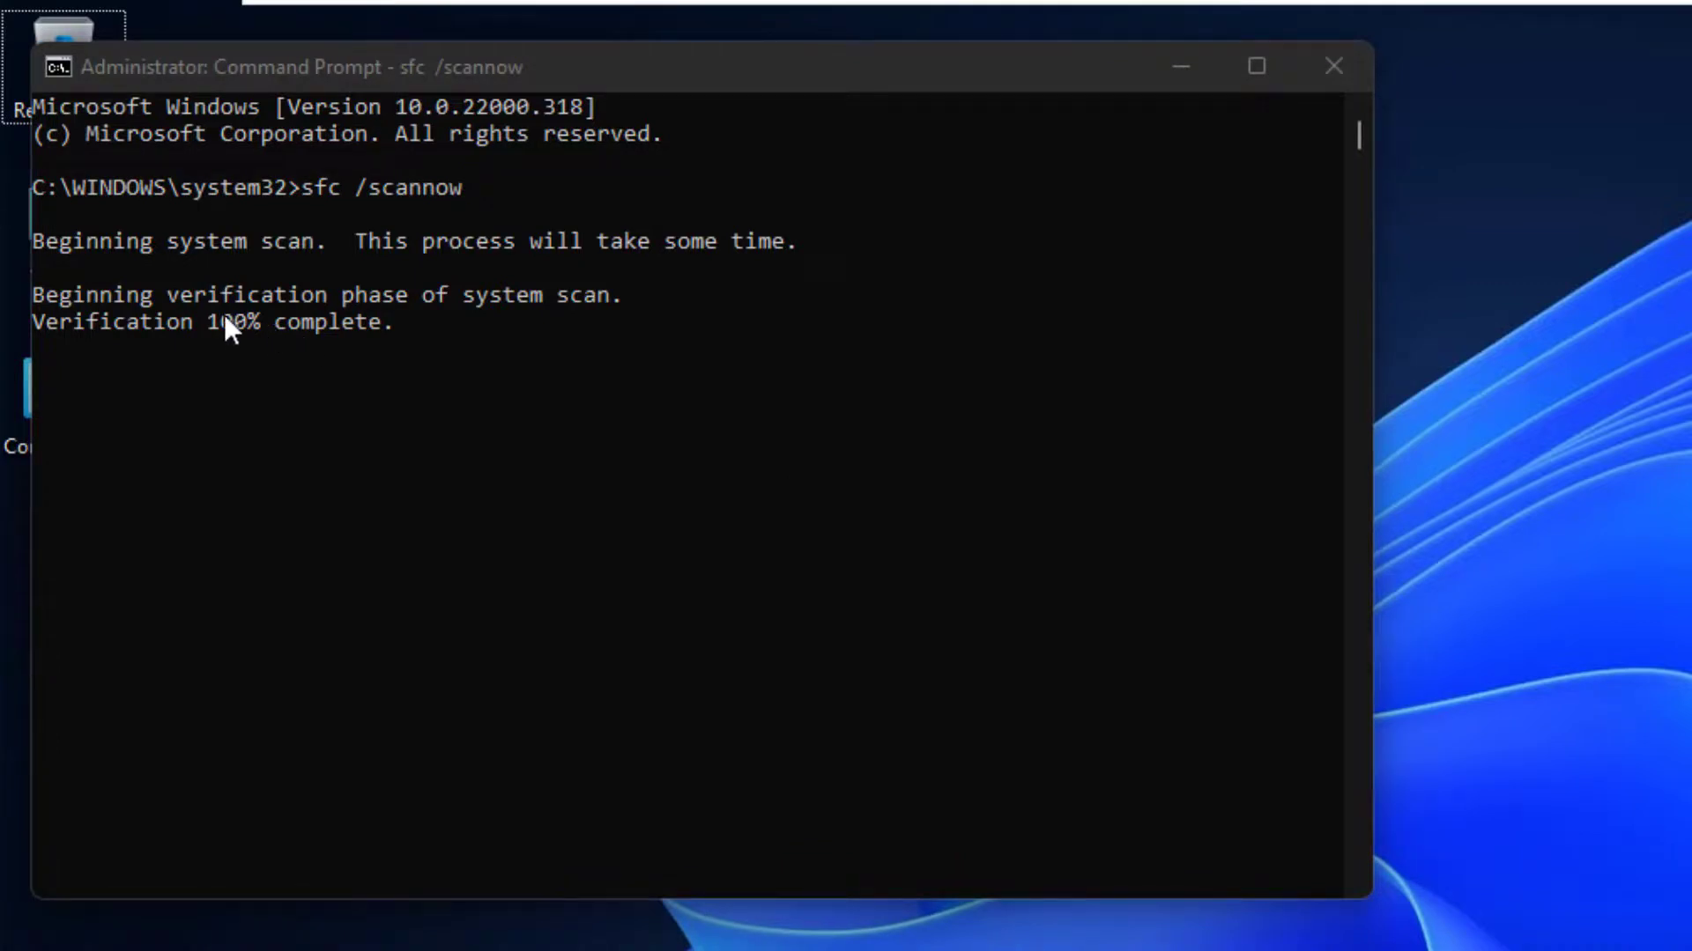
# Close the Command Prompt session with the exit command.
pyautogui.click(350, 430)
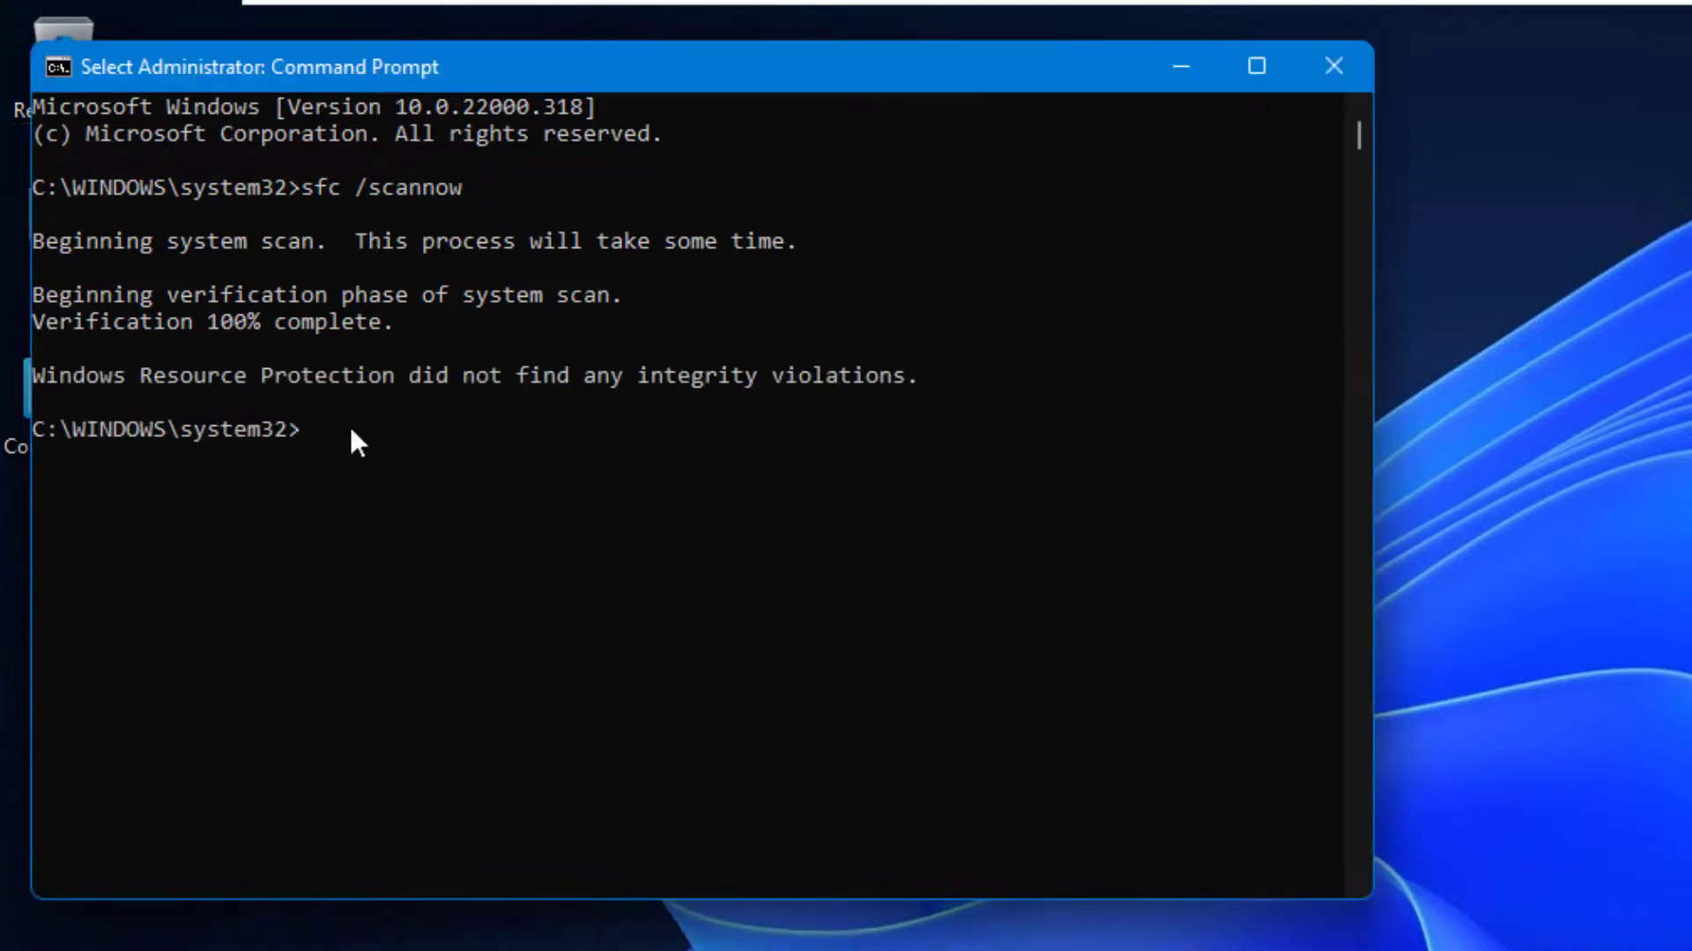
pyautogui.write('exit')
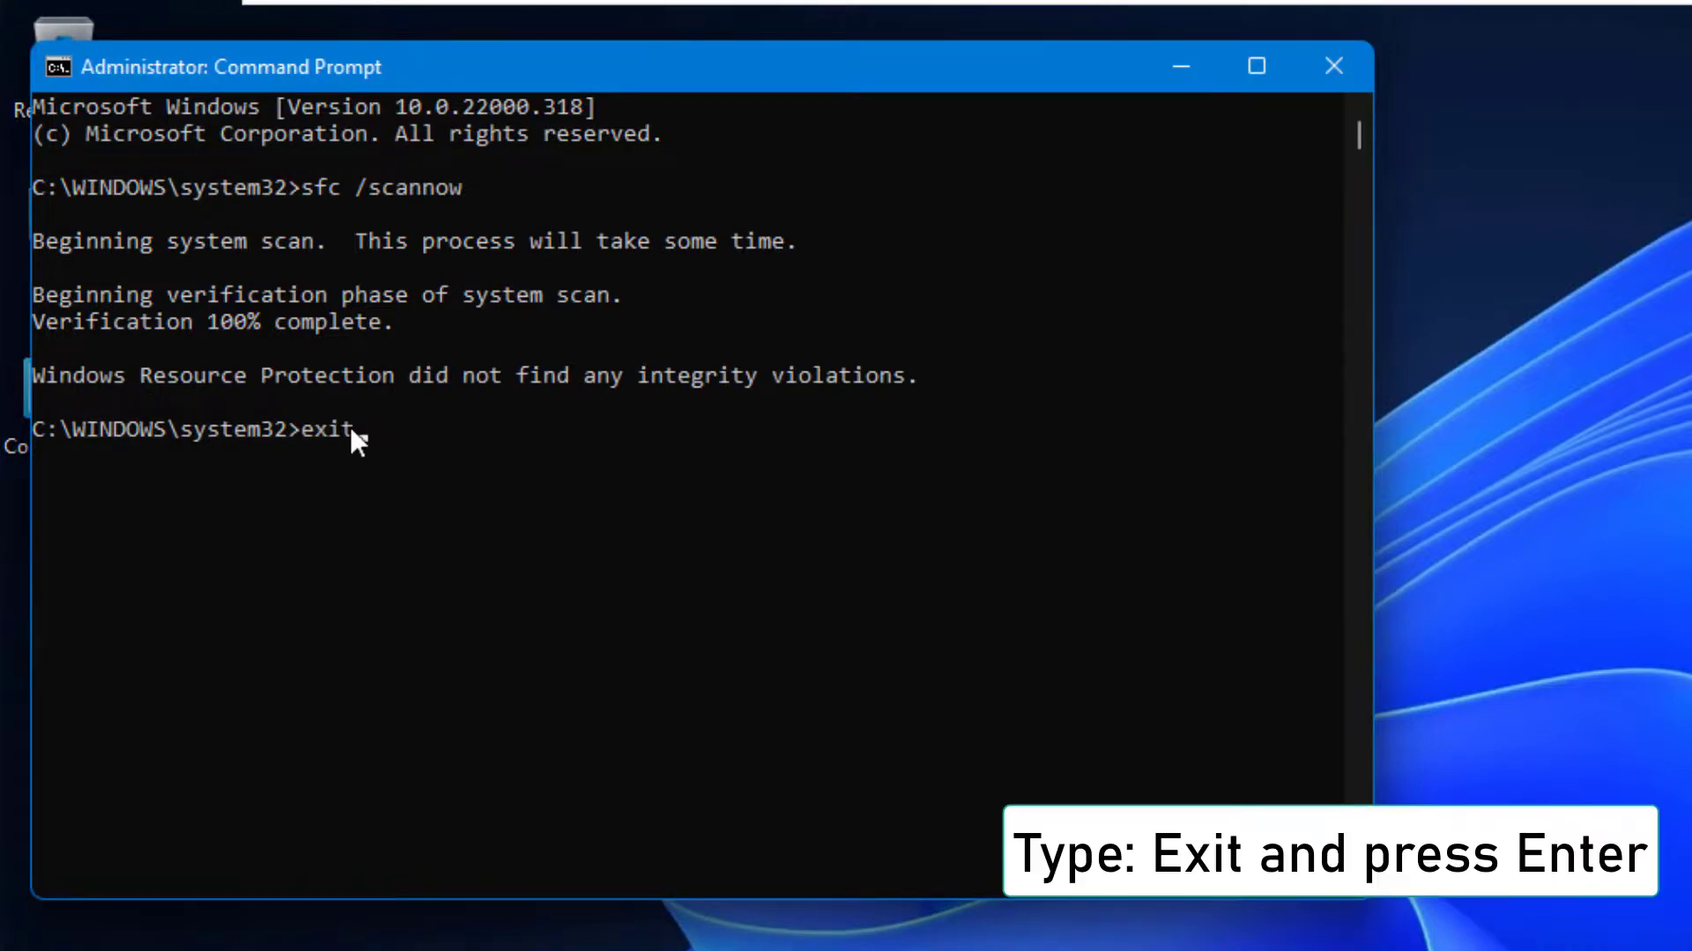
pyautogui.press('Return')
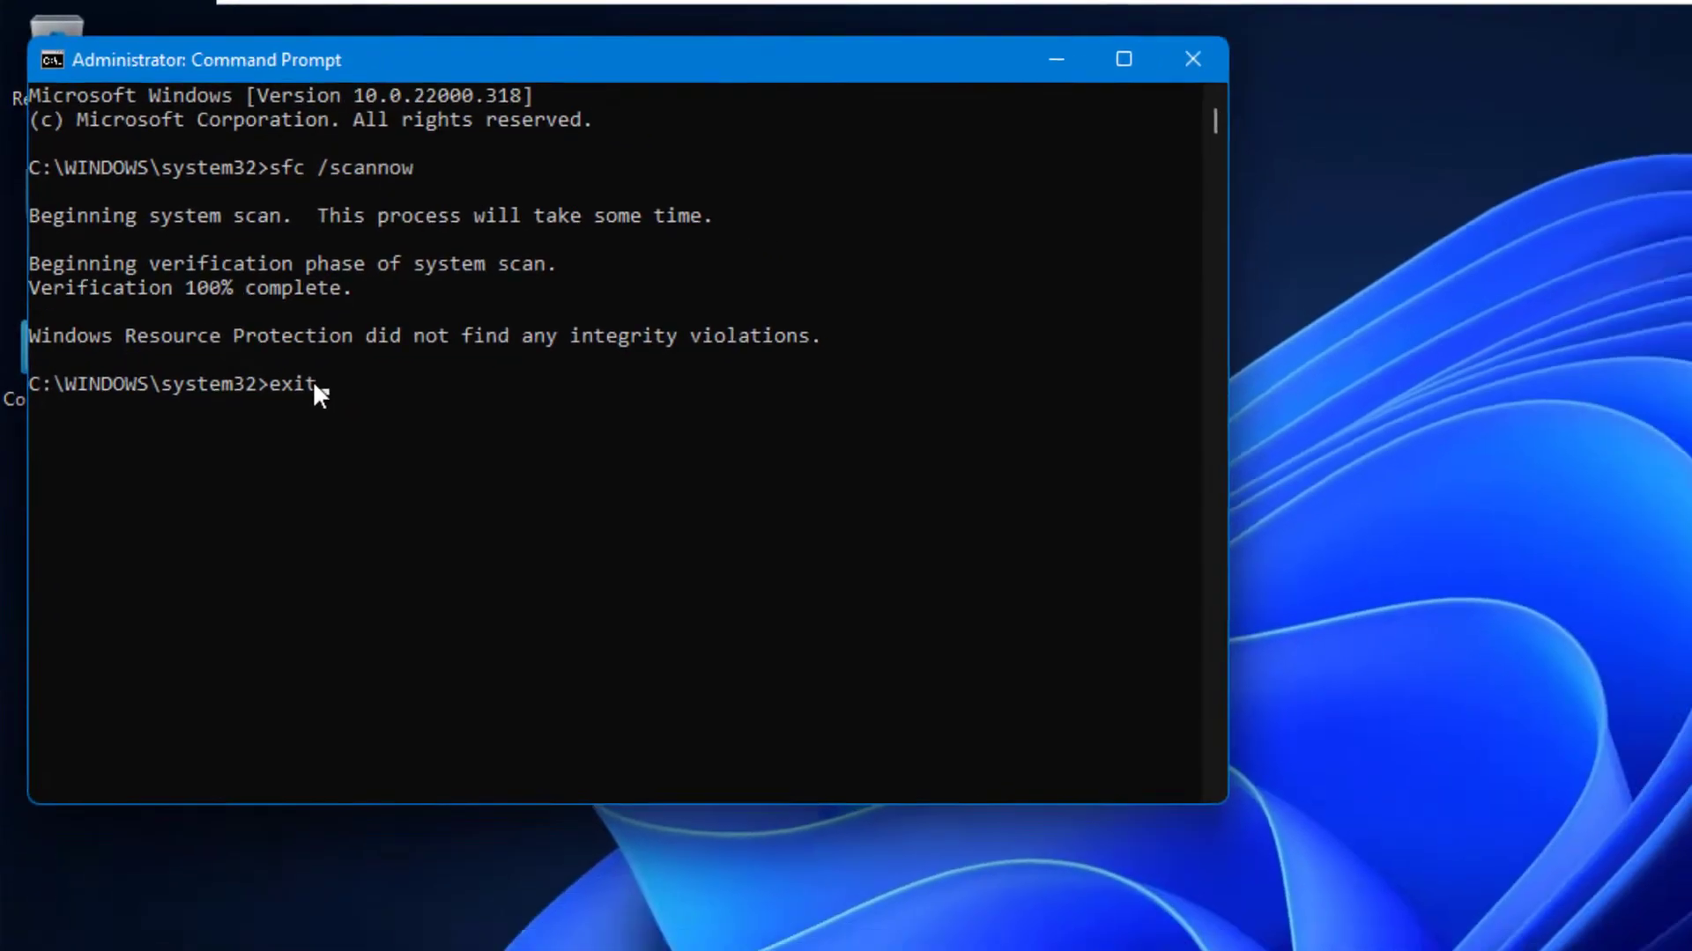